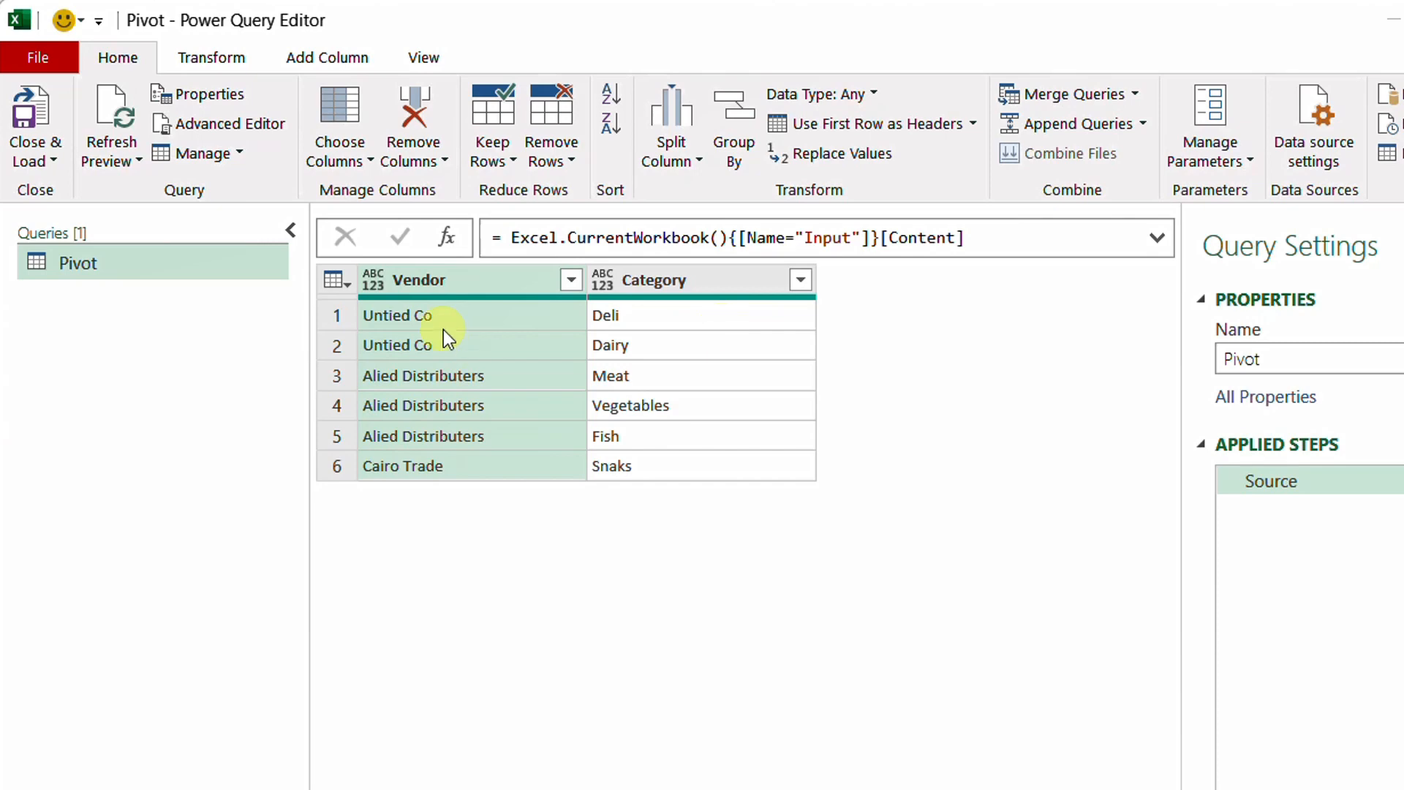
Group the table by Vendor, adding a new column named Category that uses the All Rows operation
{"action": "right_click", "coordinate": [454, 283]}
{"action": "left_click", "coordinate": [593, 724]}
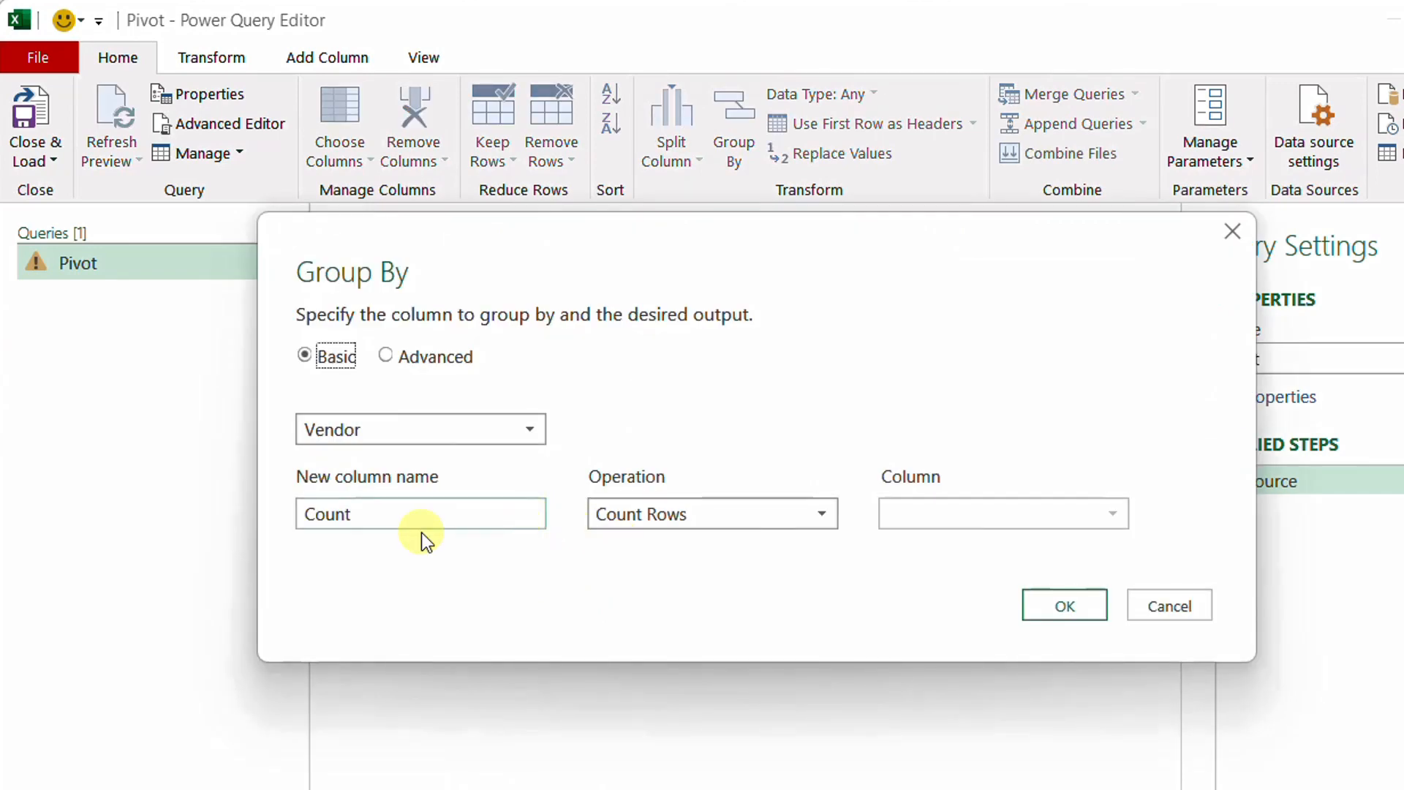
{"action": "double_click", "coordinate": [405, 513]}
{"action": "type", "text": "Category"}
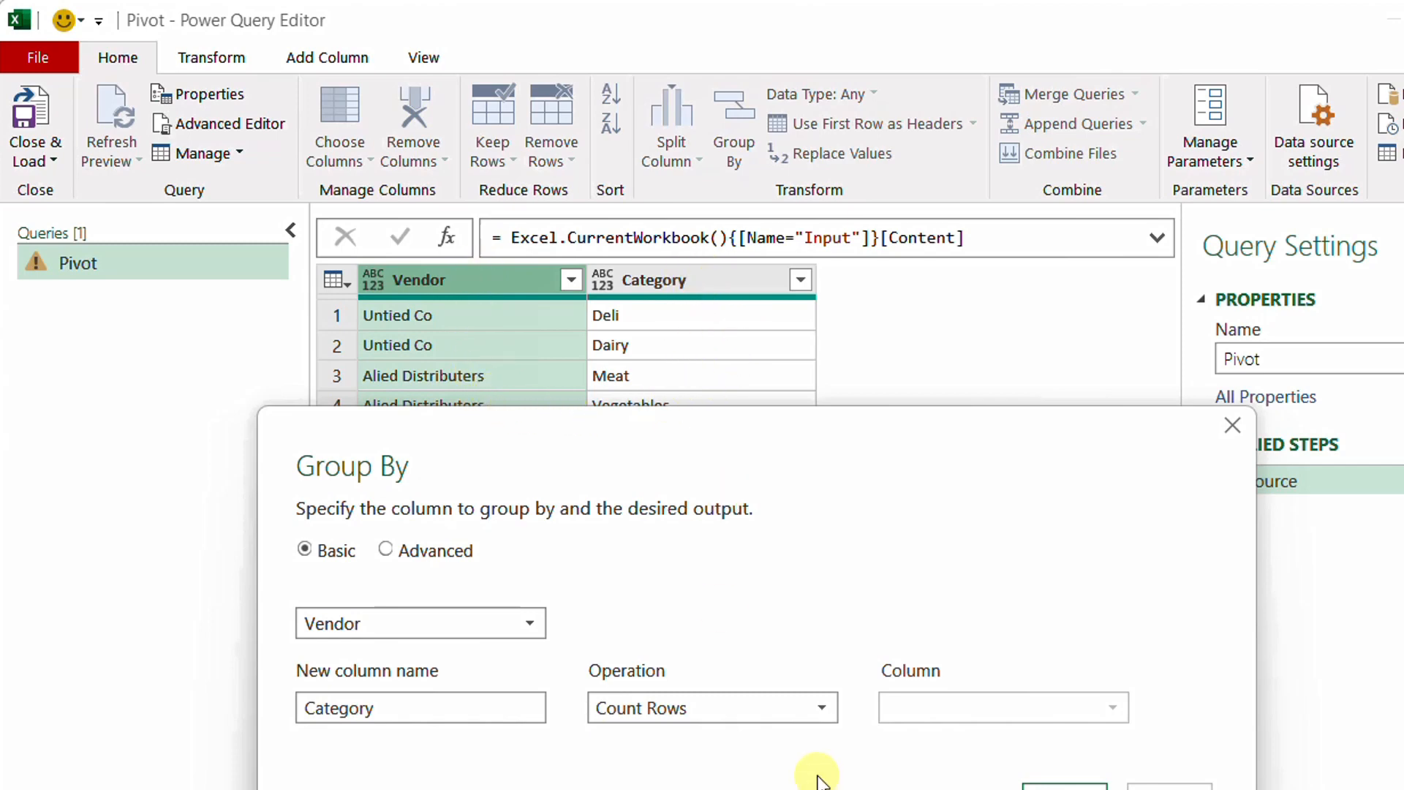
{"action": "left_click_drag", "start_coordinate": [812, 425], "coordinate": [771, 265]}
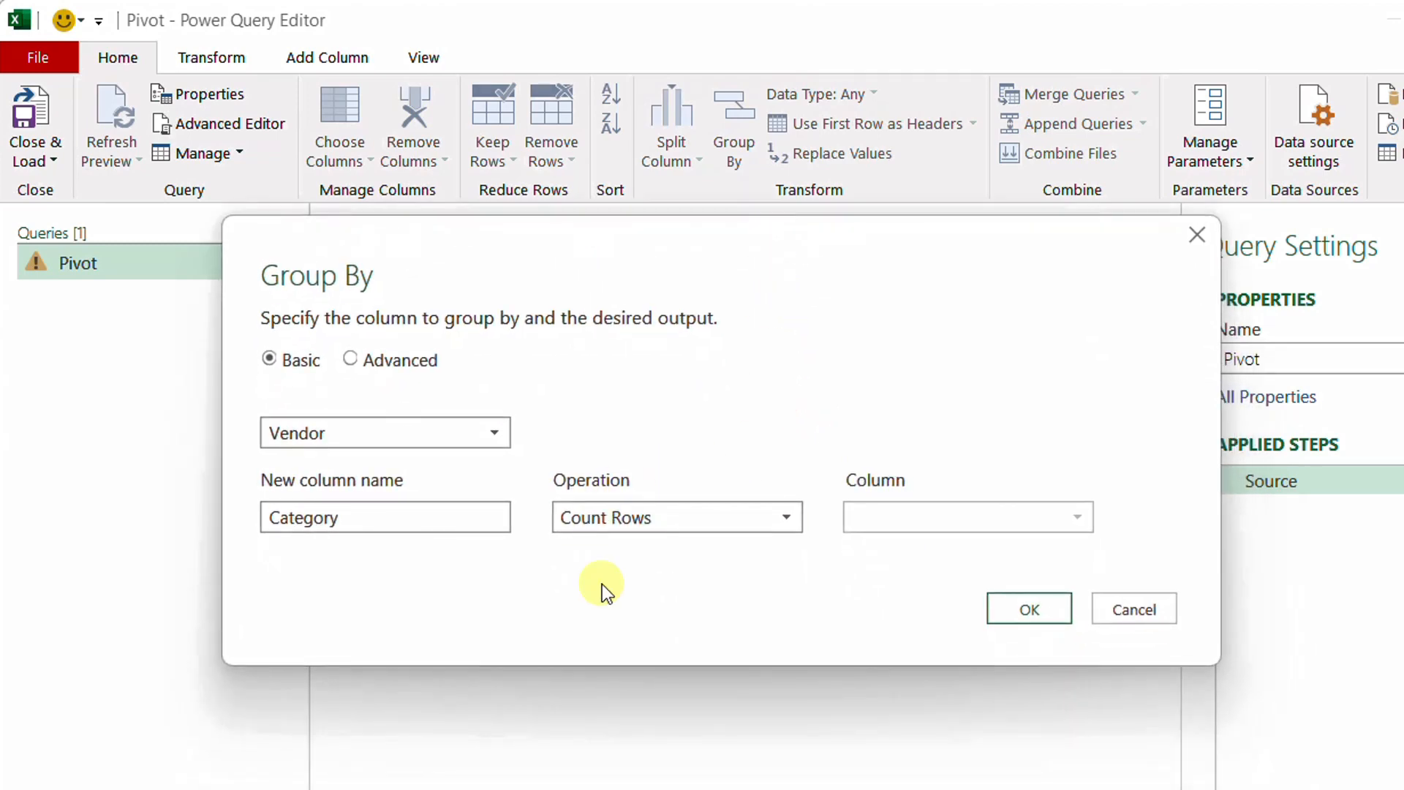
{"action": "left_click", "coordinate": [785, 525]}
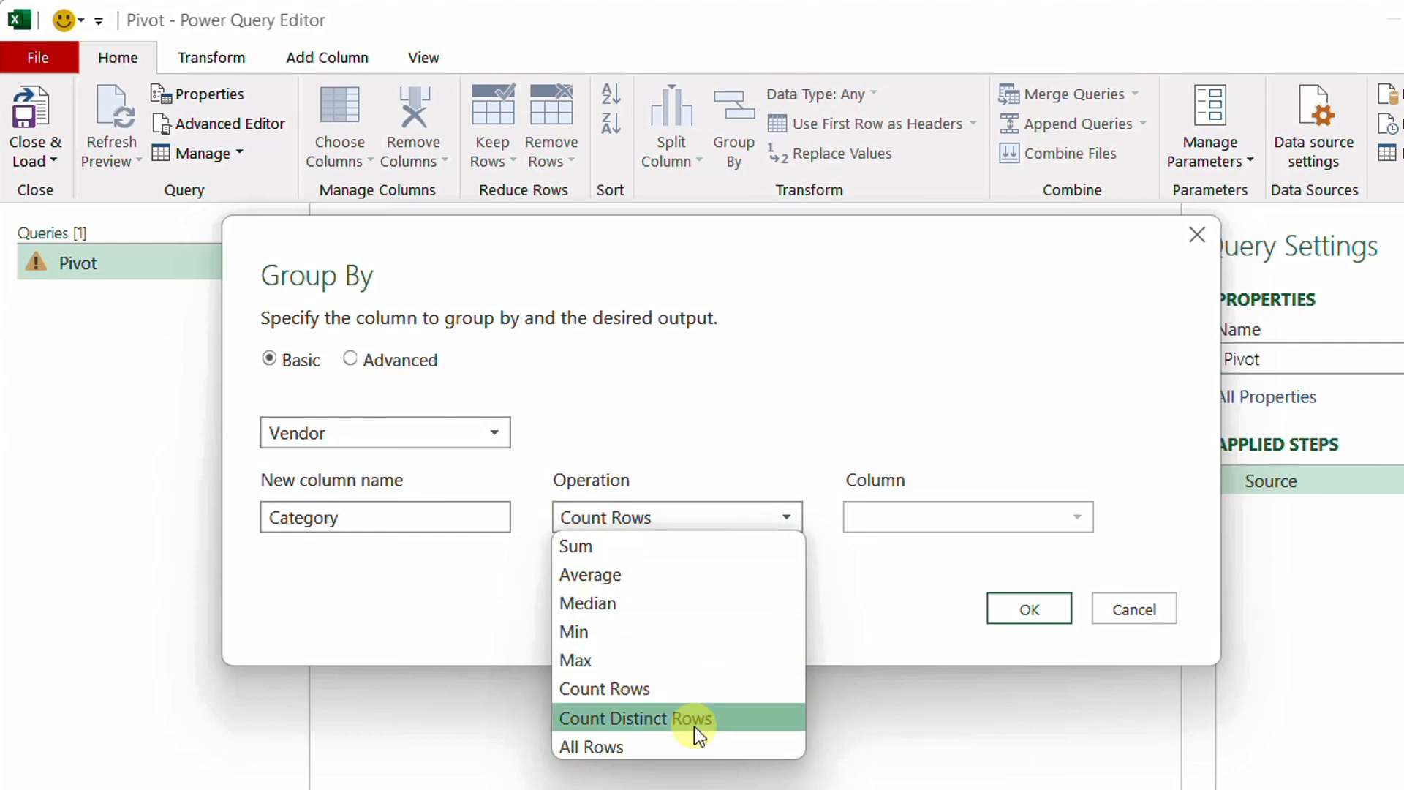
{"action": "left_click", "coordinate": [688, 751]}
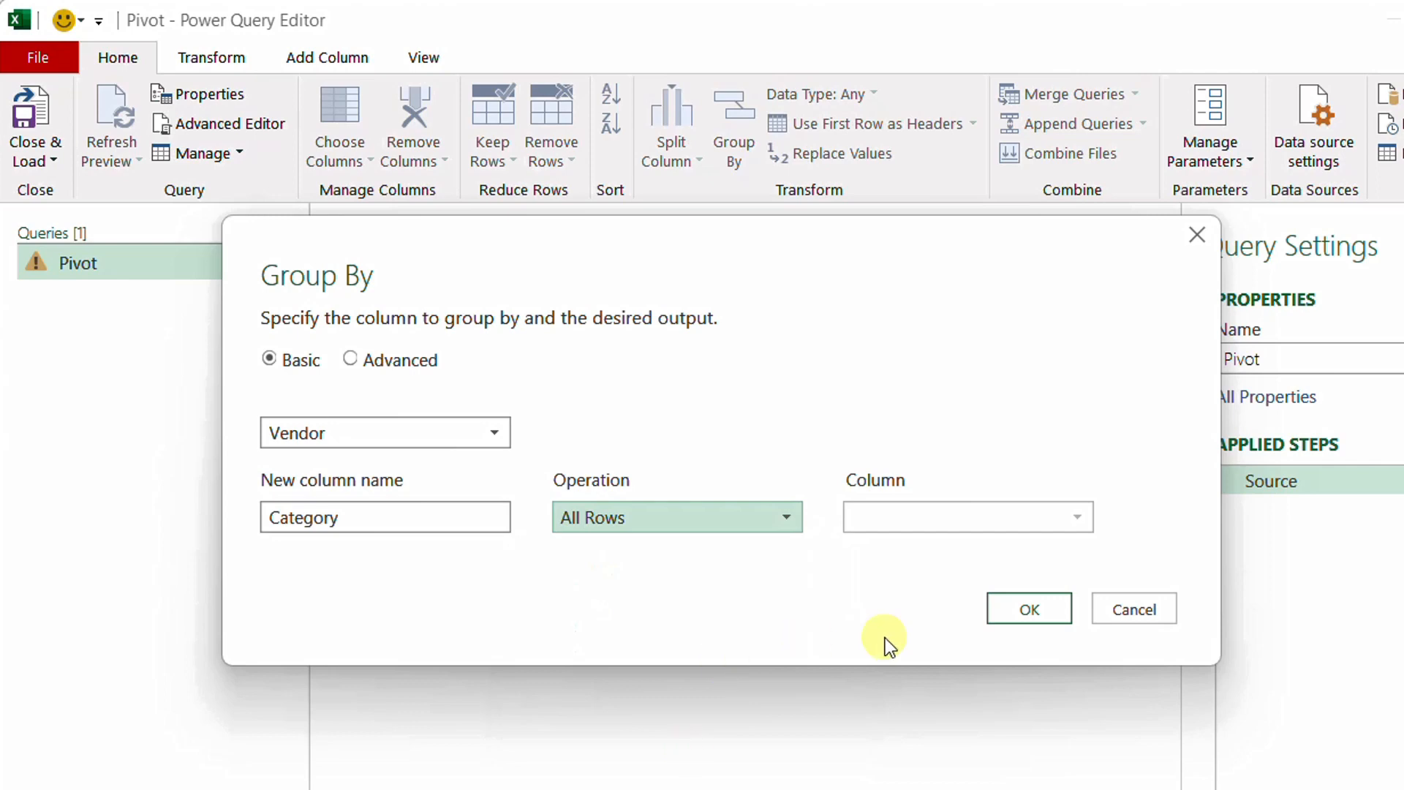
{"action": "left_click", "coordinate": [1030, 616]}
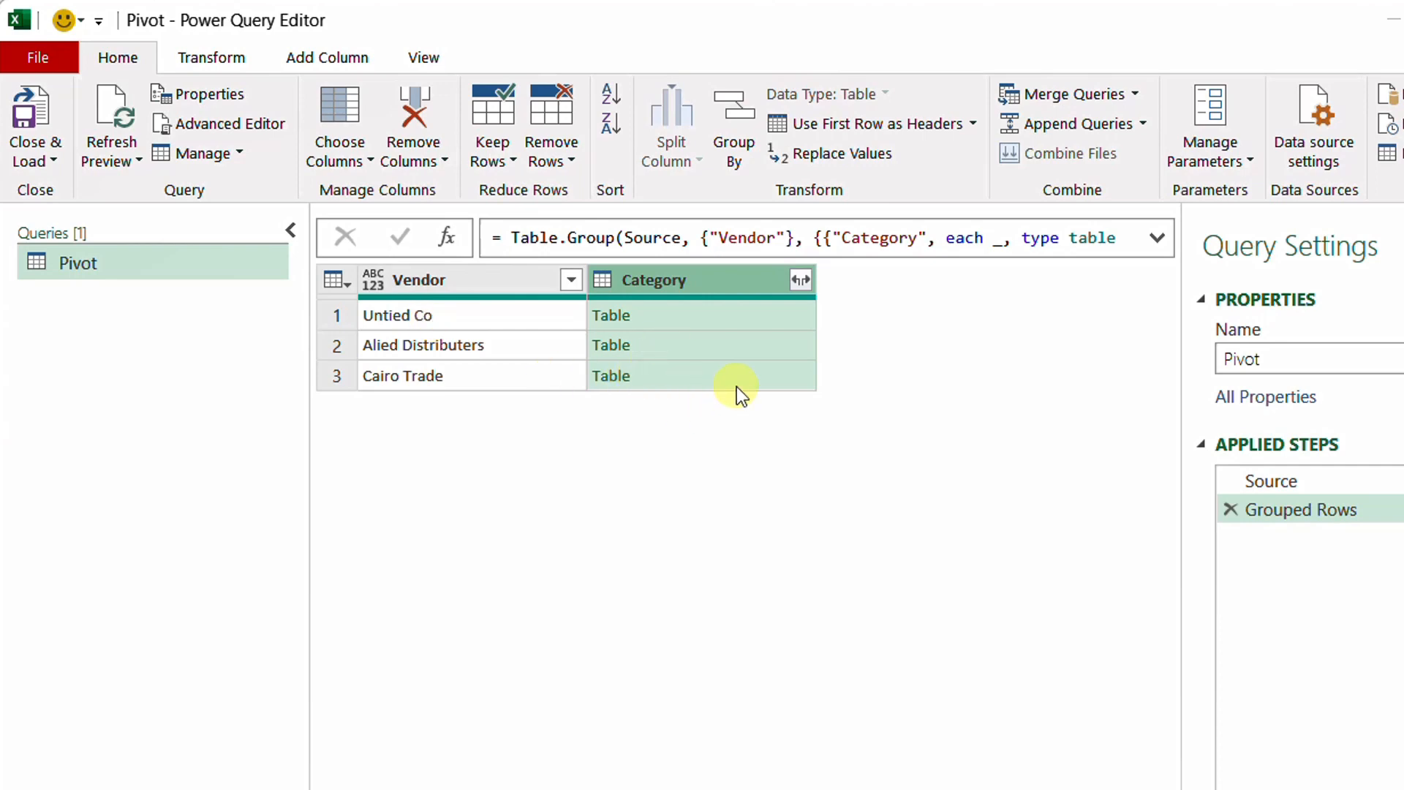
Examine the nested table of each vendor in the Category column and the full Table.Group formula
{"action": "left_click", "coordinate": [790, 314]}
{"action": "left_click_drag", "start_coordinate": [715, 660], "coordinate": [711, 548]}
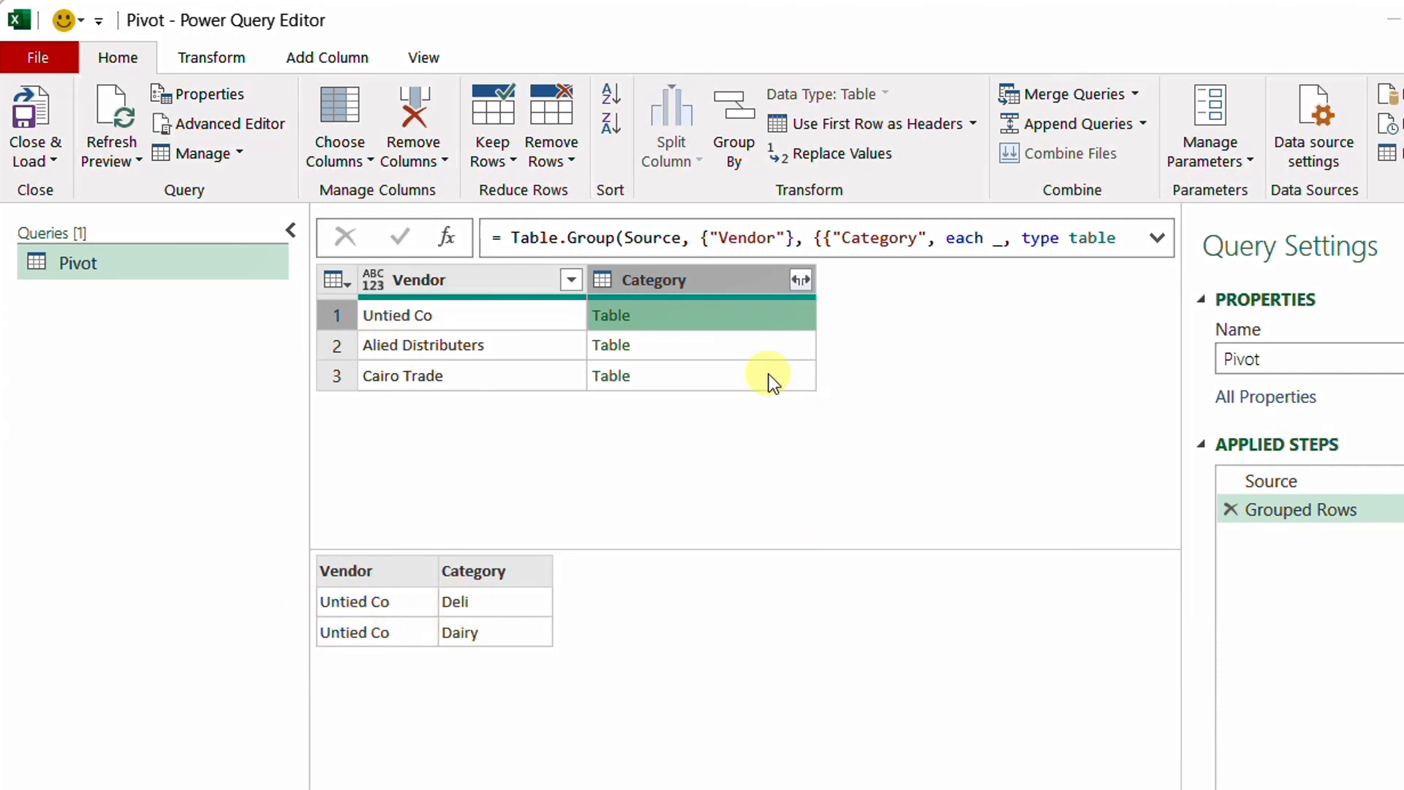
{"action": "left_click", "coordinate": [742, 349]}
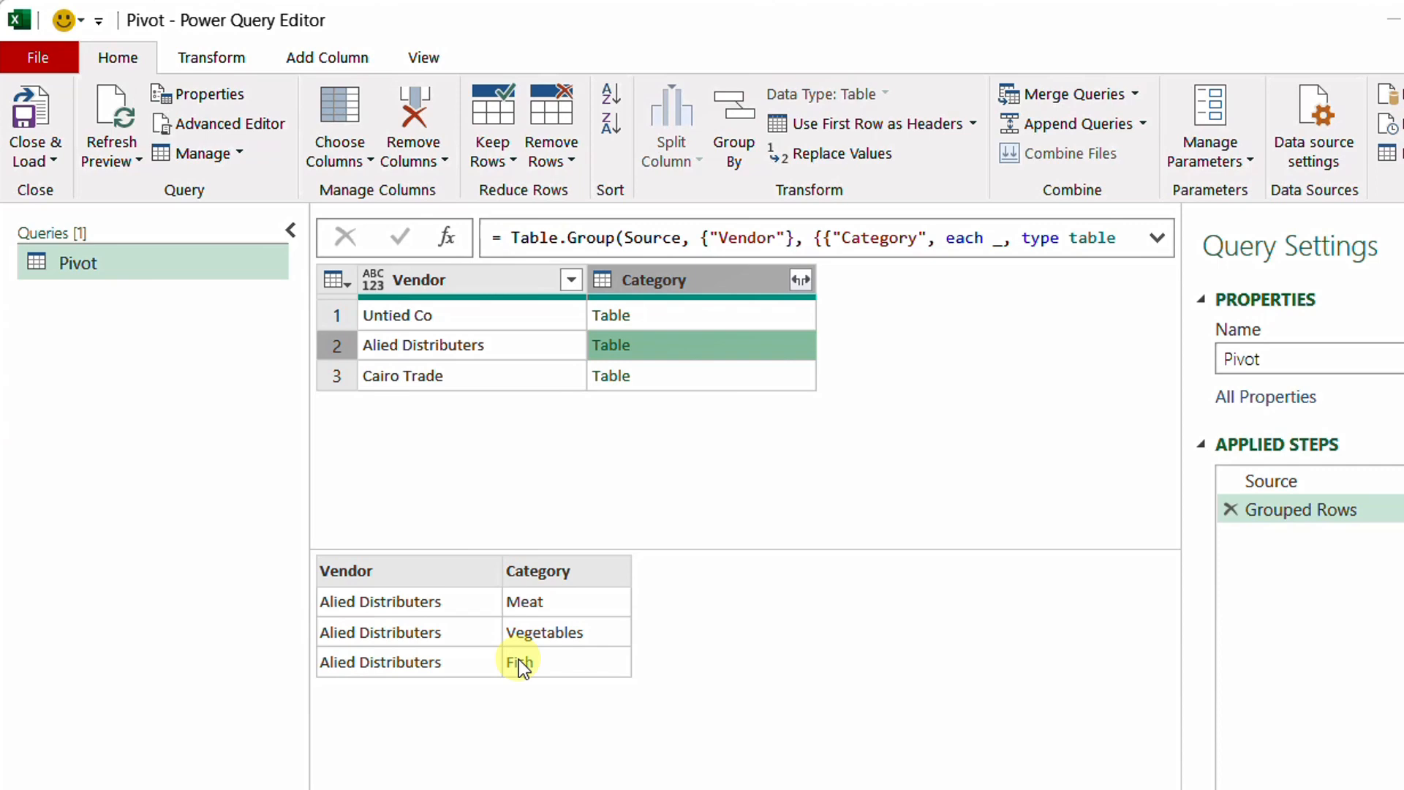
{"action": "left_click", "coordinate": [1158, 238]}
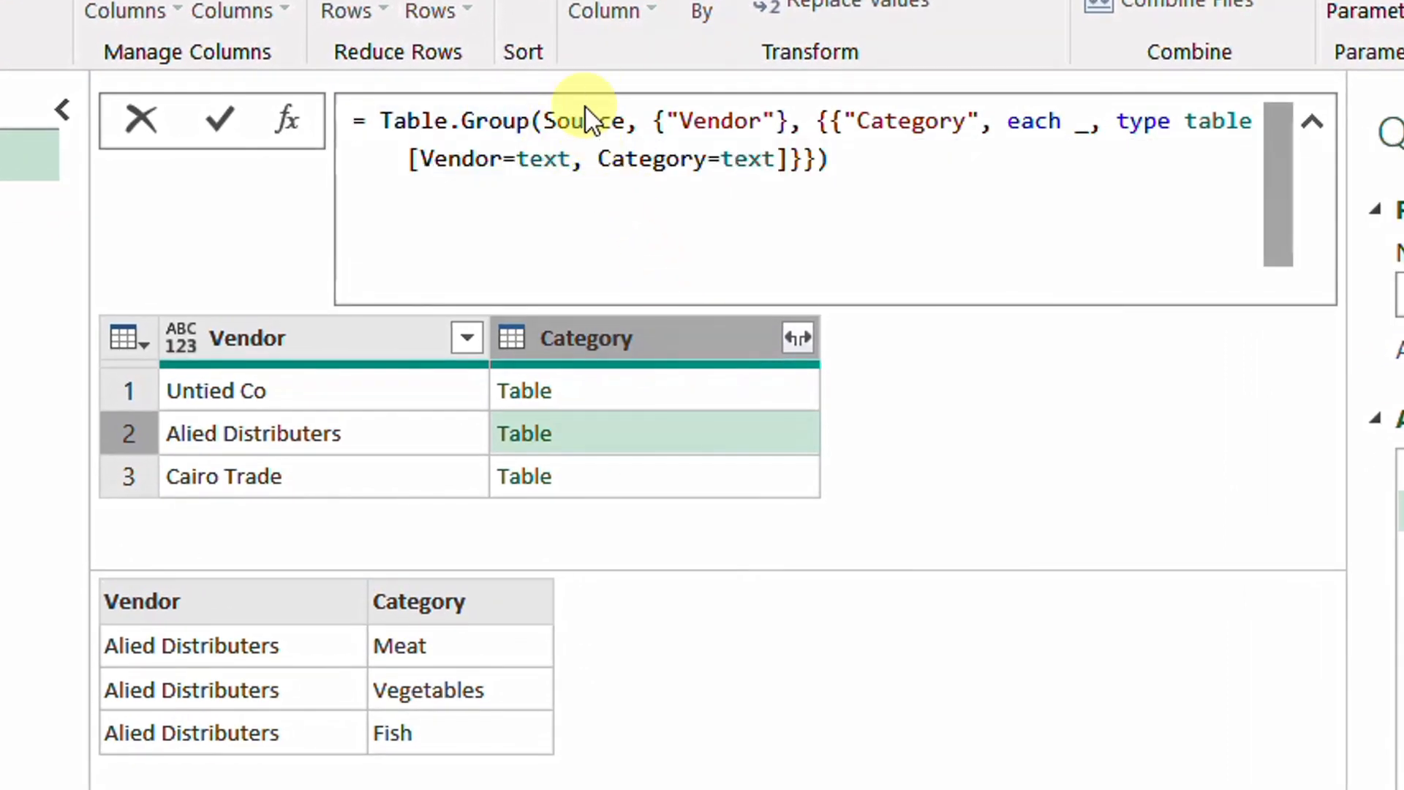
{"action": "mouse_move", "coordinate": [594, 124]}
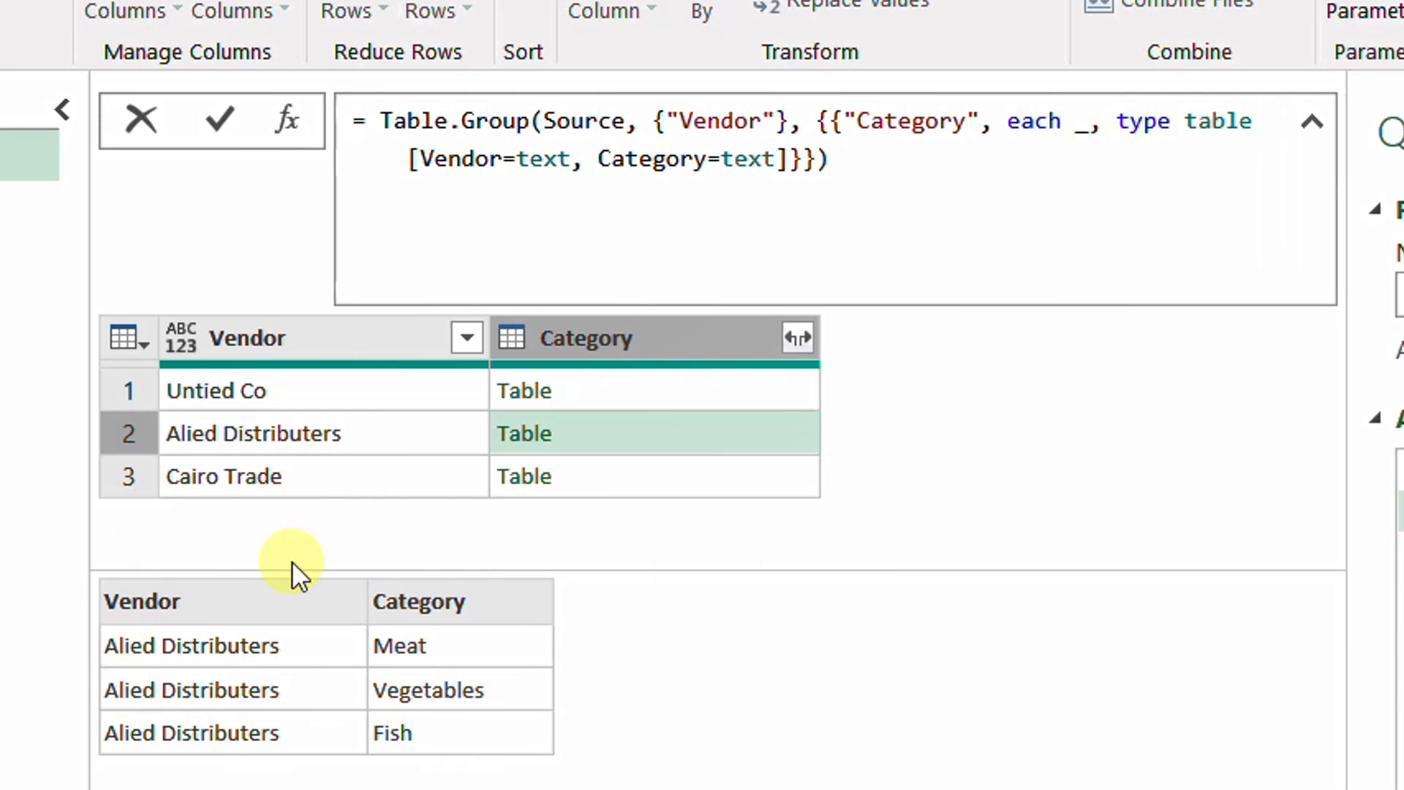
{"action": "left_click", "coordinate": [735, 386]}
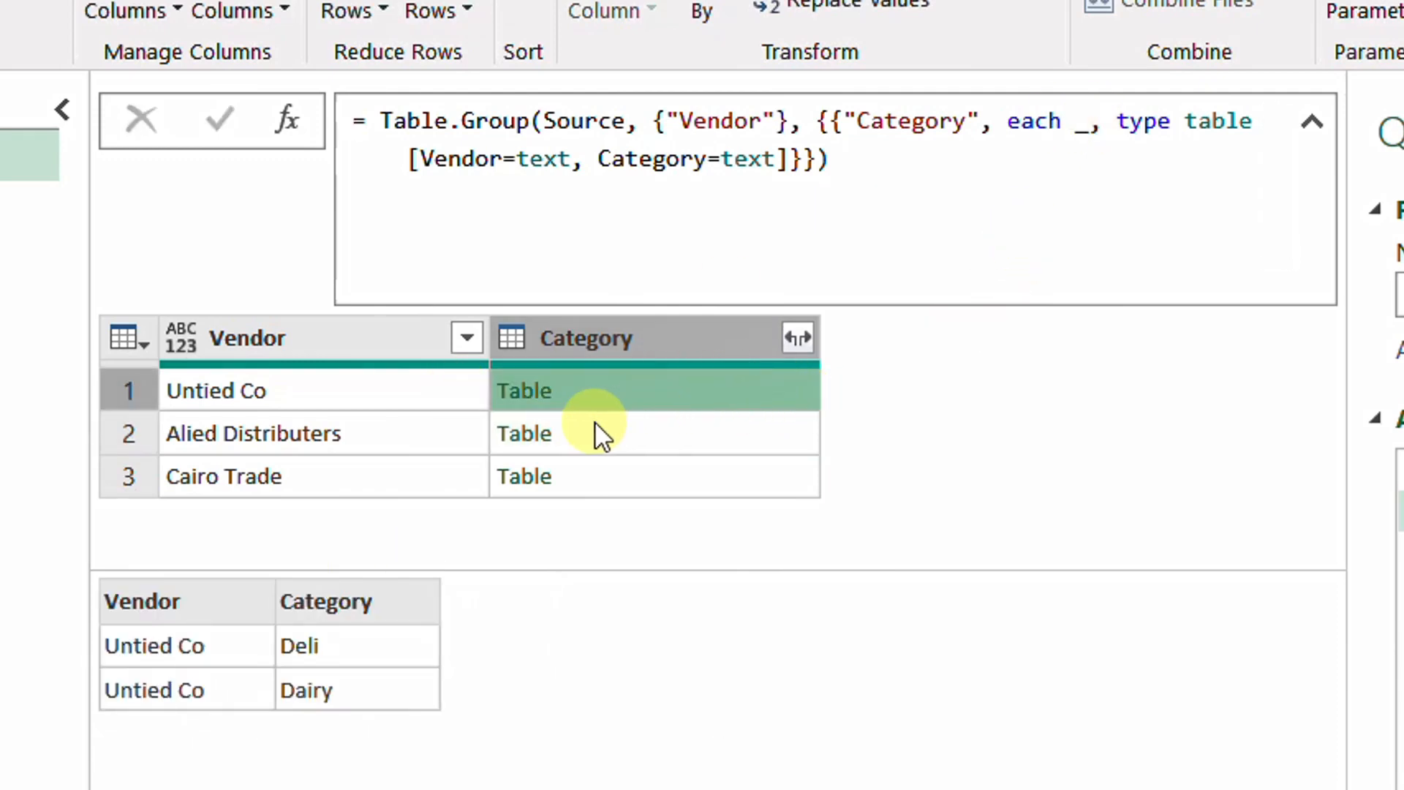
{"action": "left_click", "coordinate": [666, 430]}
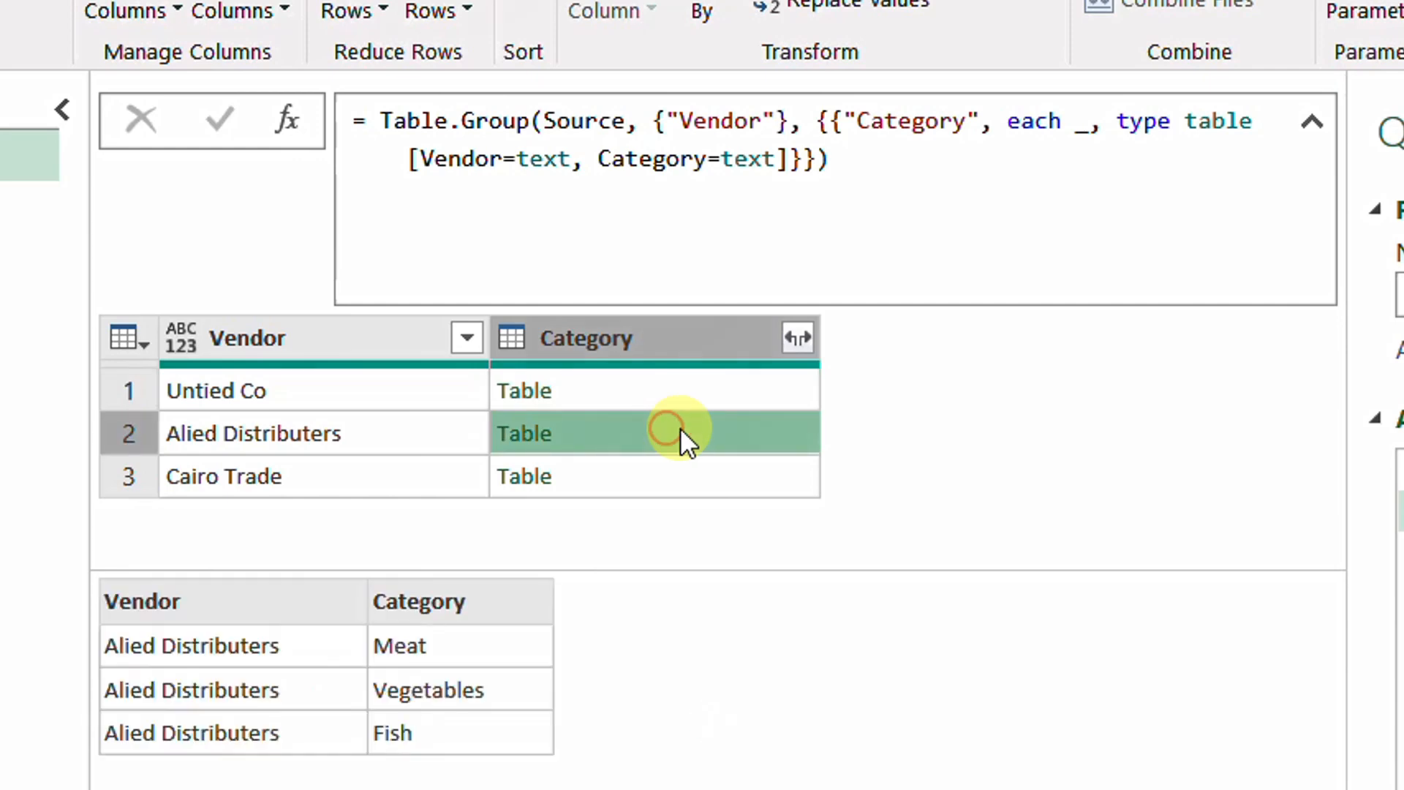
{"action": "left_click", "coordinate": [617, 477]}
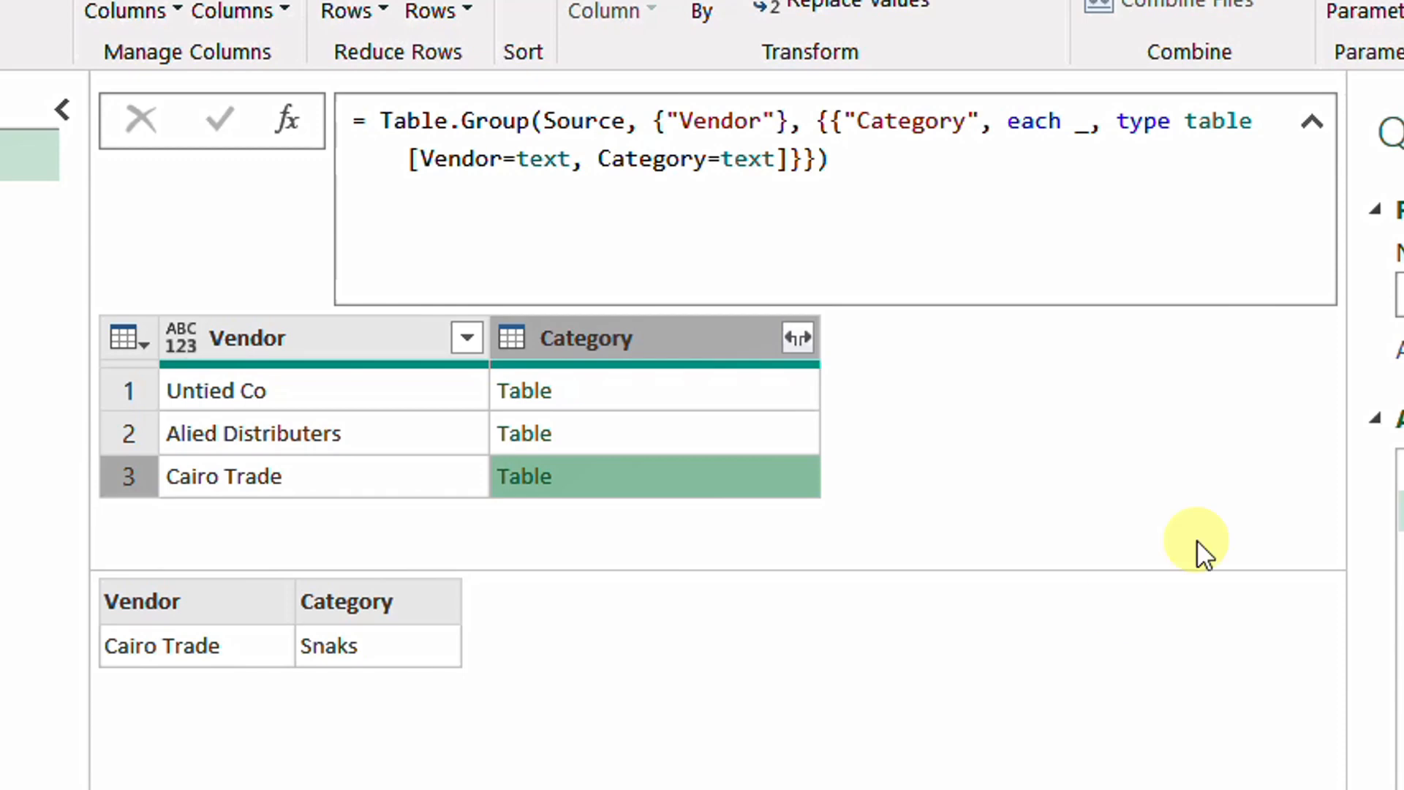
Change the Table.Group formula's each _ to each _[Category] and preview the lists for the first two vendors
{"action": "left_click", "coordinate": [1089, 128]}
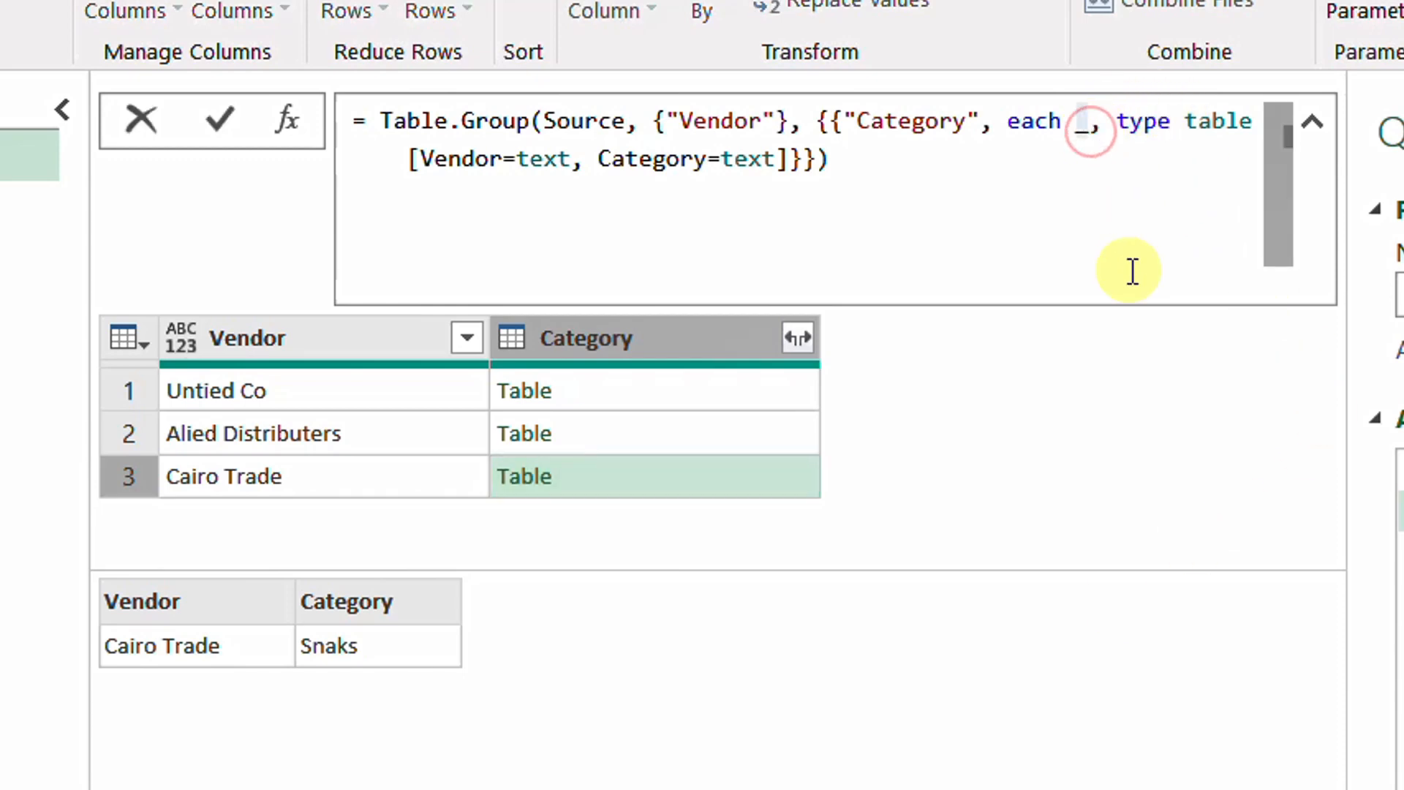
{"action": "type", "text": "[]"}
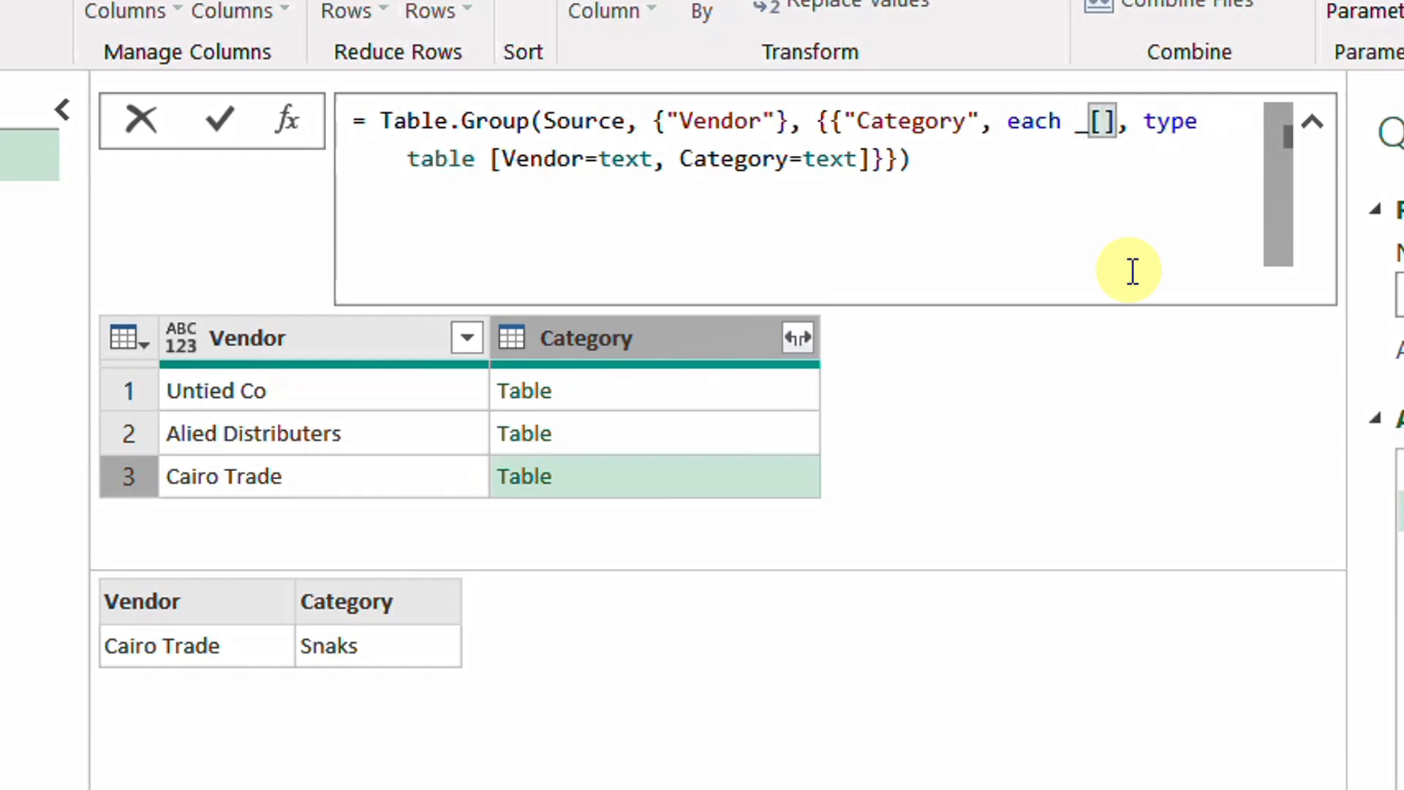
{"action": "type", "text": "Cate"}
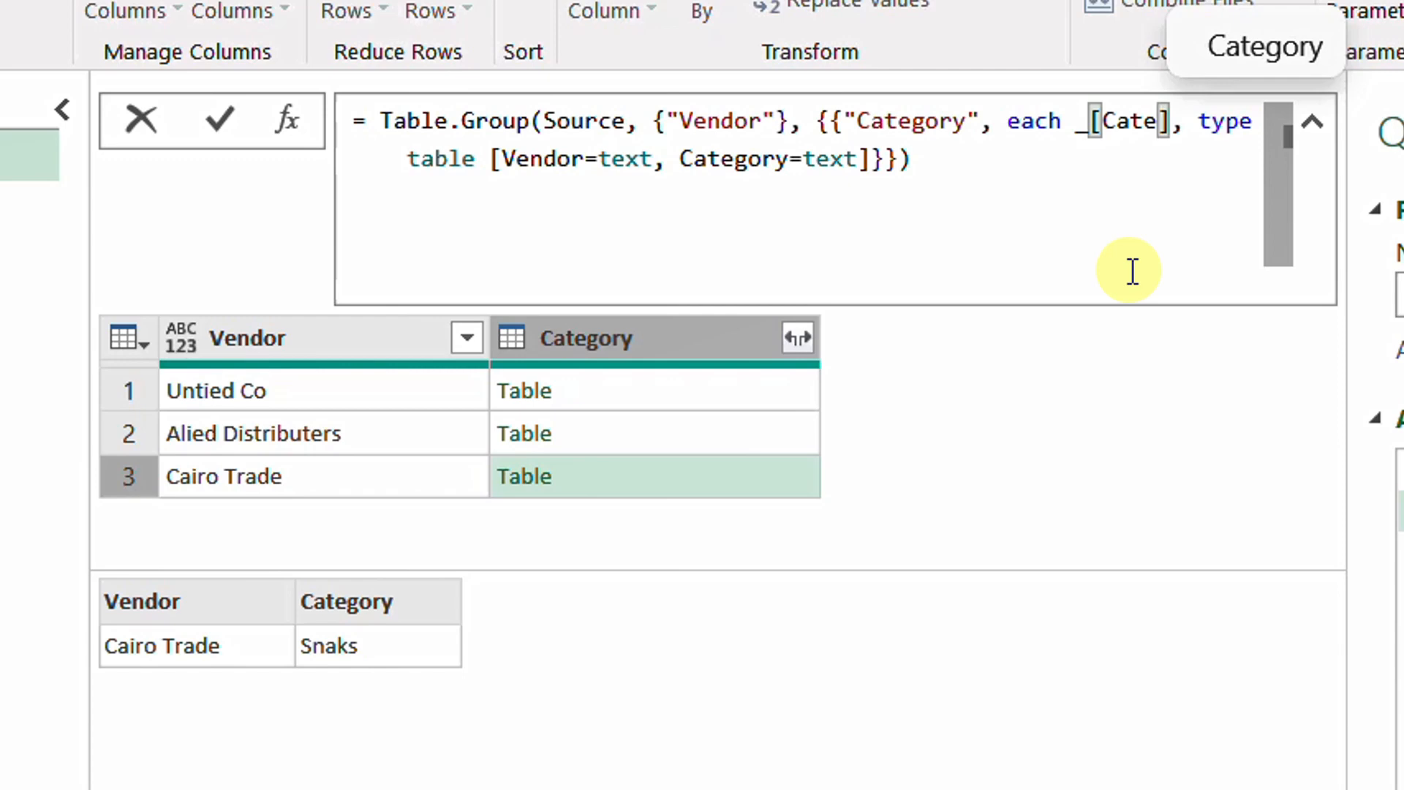
{"action": "type", "text": "gory"}
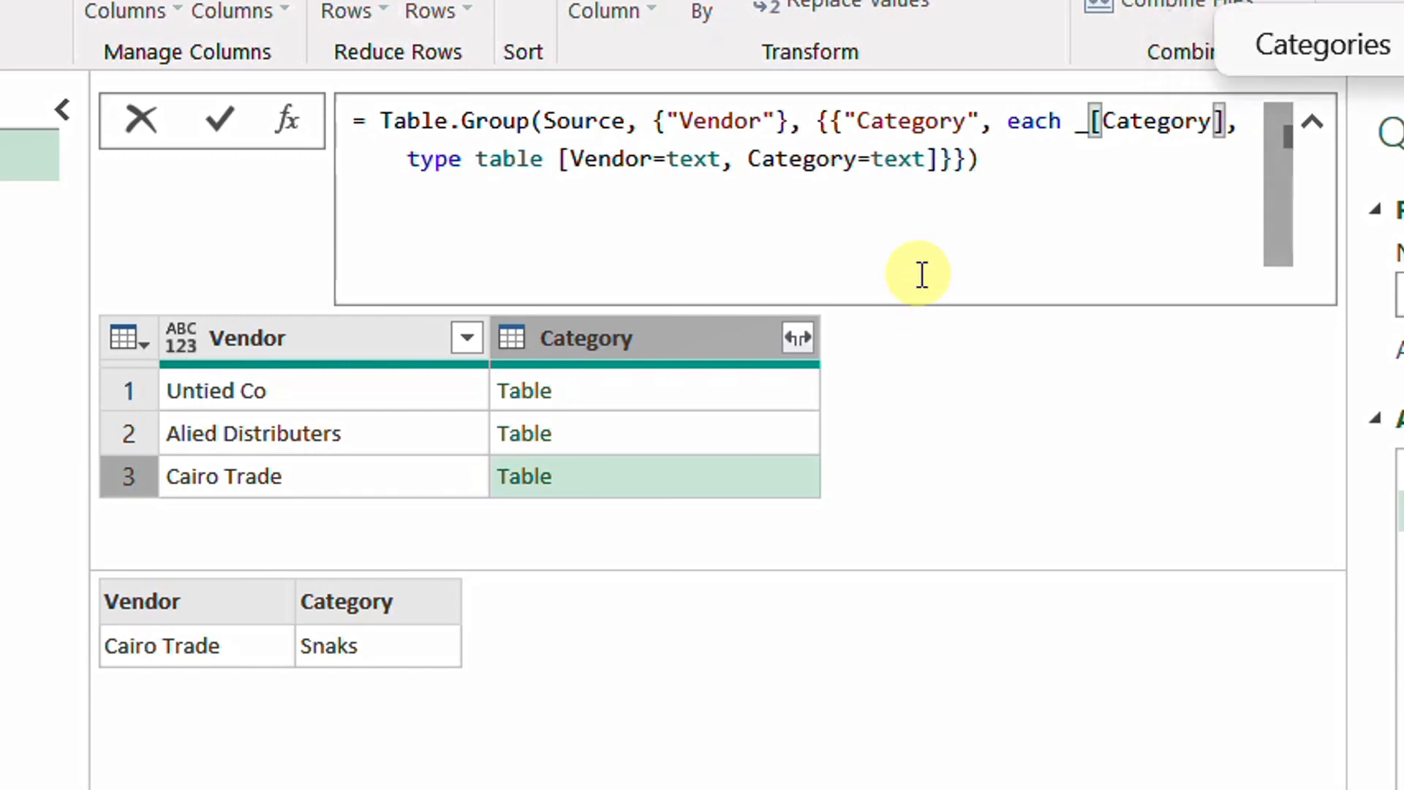
{"action": "left_click", "coordinate": [223, 115]}
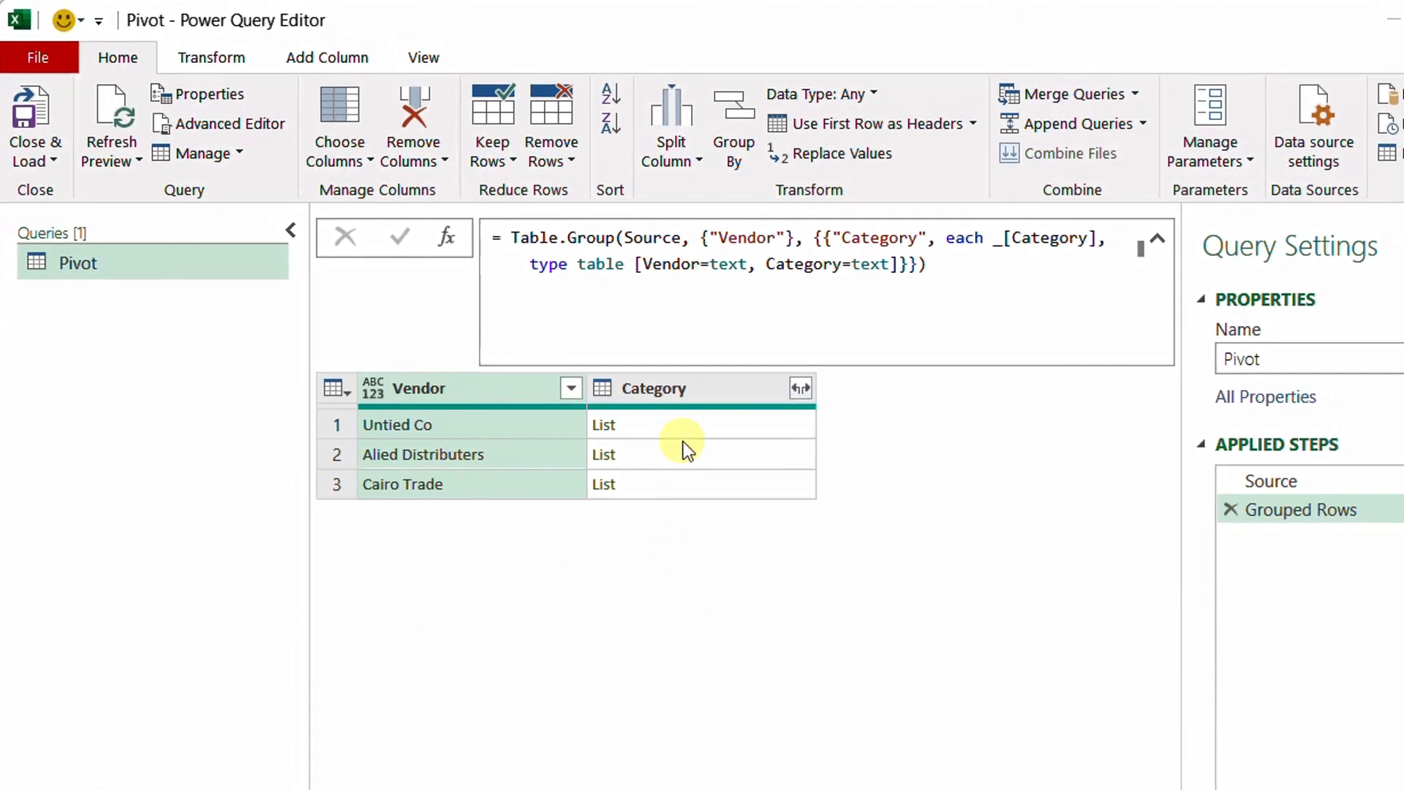
{"action": "left_click", "coordinate": [701, 423]}
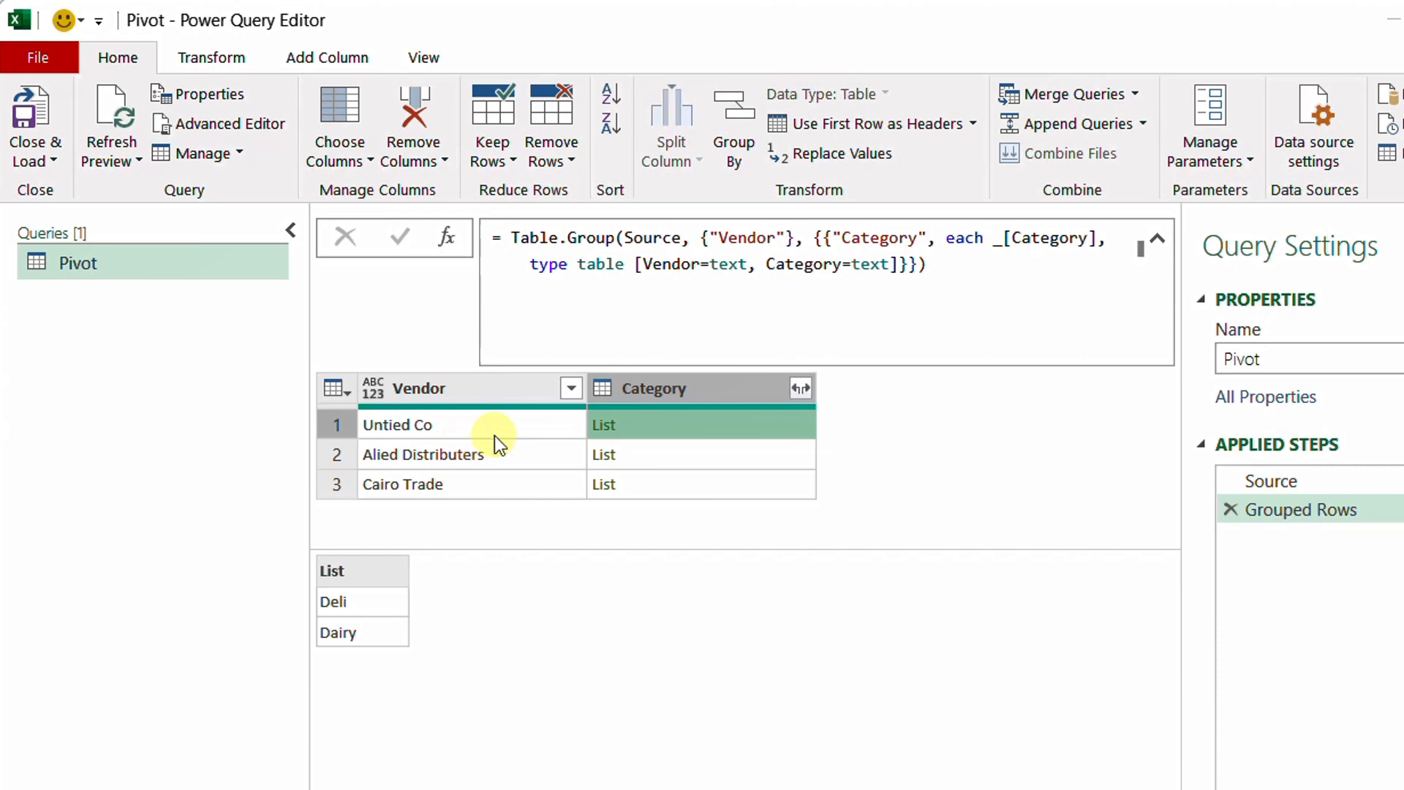
{"action": "left_click", "coordinate": [652, 459]}
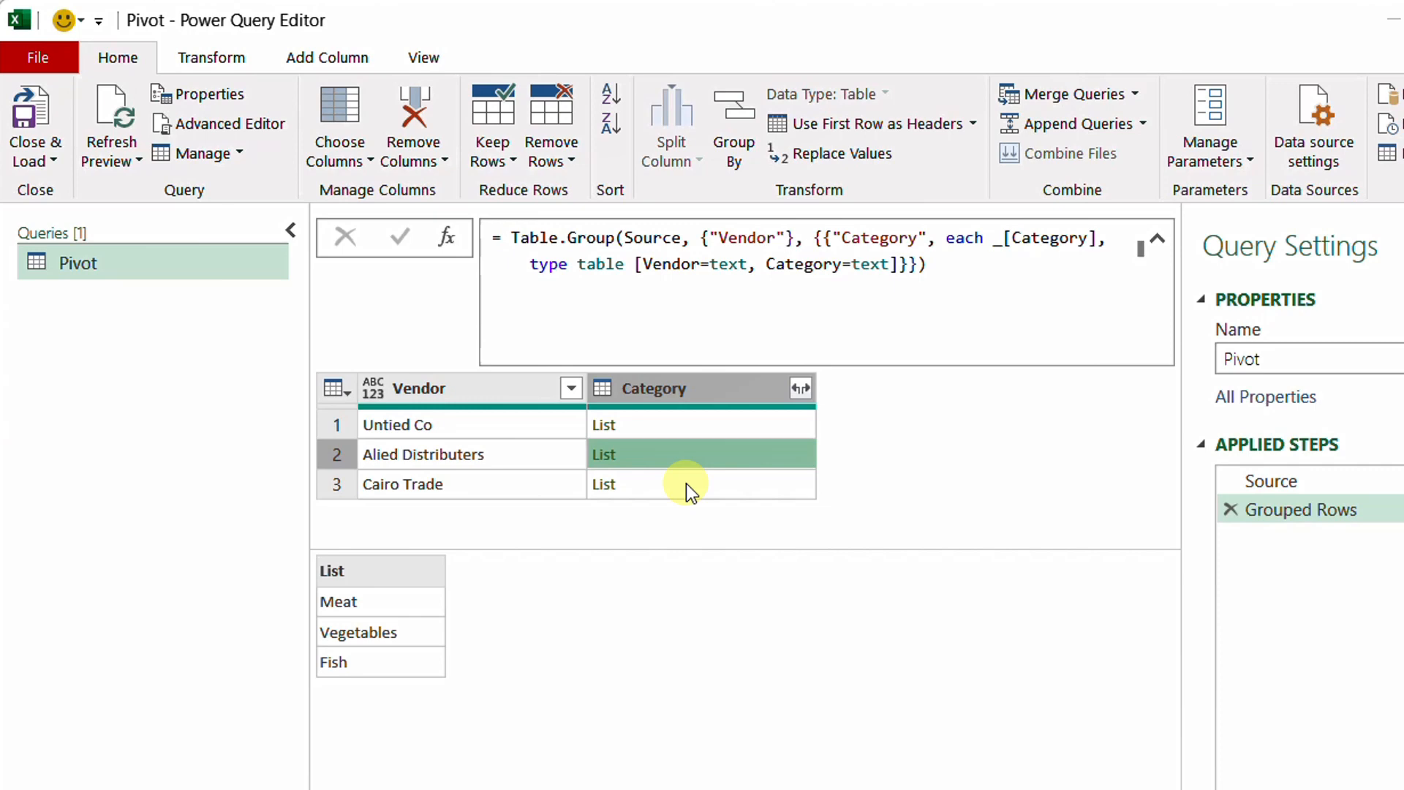
Rename the Grouped Rows step to Grouped and preview each vendor's category list with the formula collapsed to one line
{"action": "right_click", "coordinate": [1318, 515]}
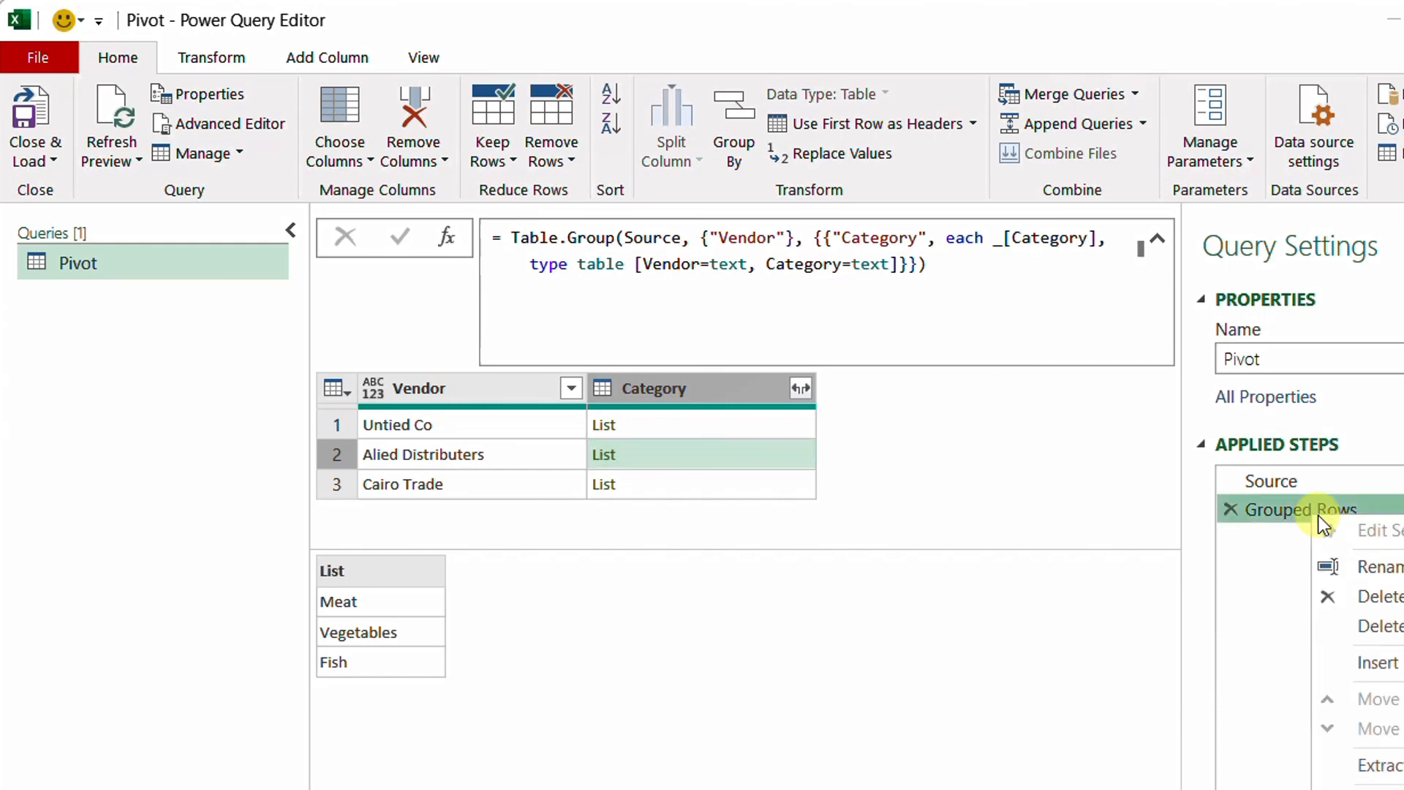
{"action": "left_click", "coordinate": [1385, 567]}
{"action": "double_click", "coordinate": [1342, 510]}
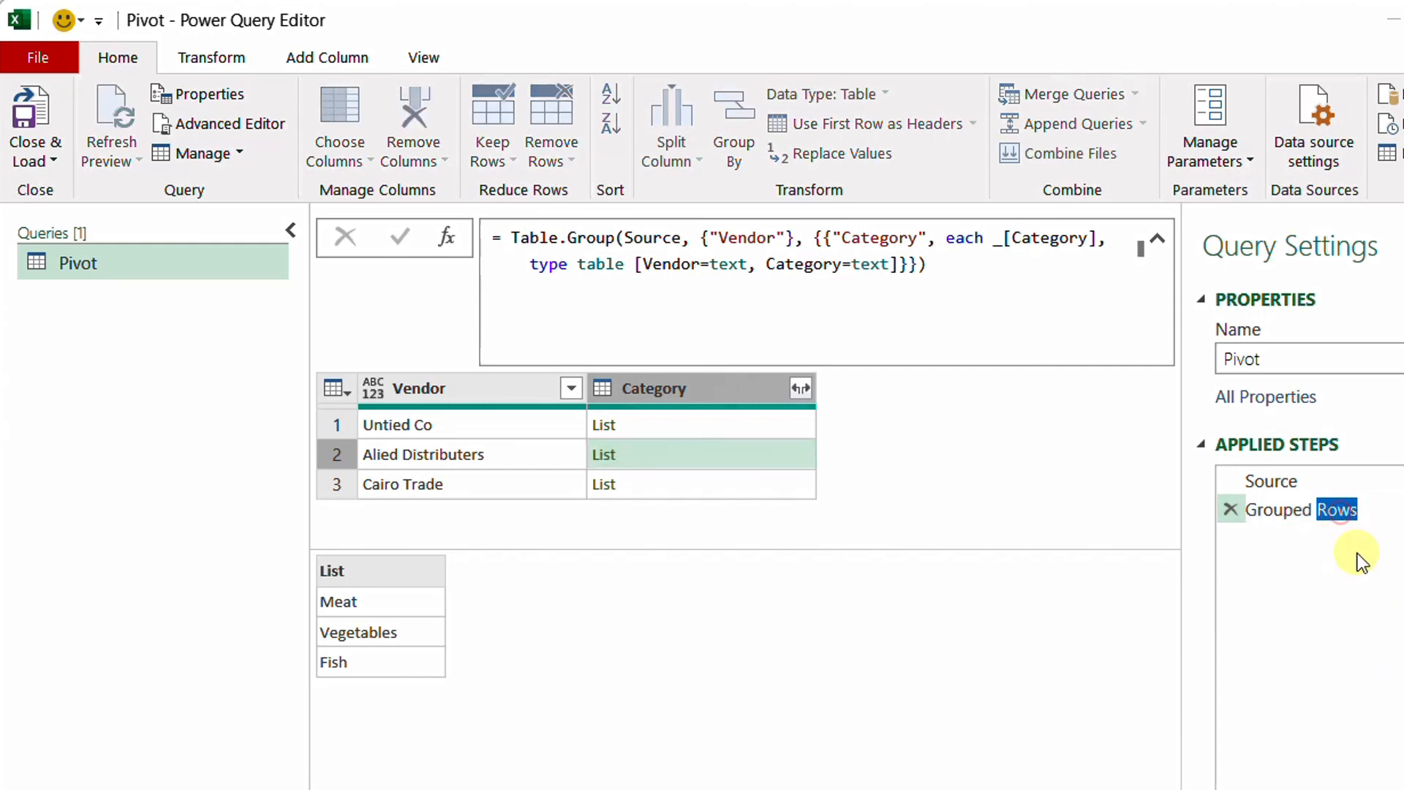
{"action": "key", "text": "BackSpace"}
{"action": "key", "text": "Return"}
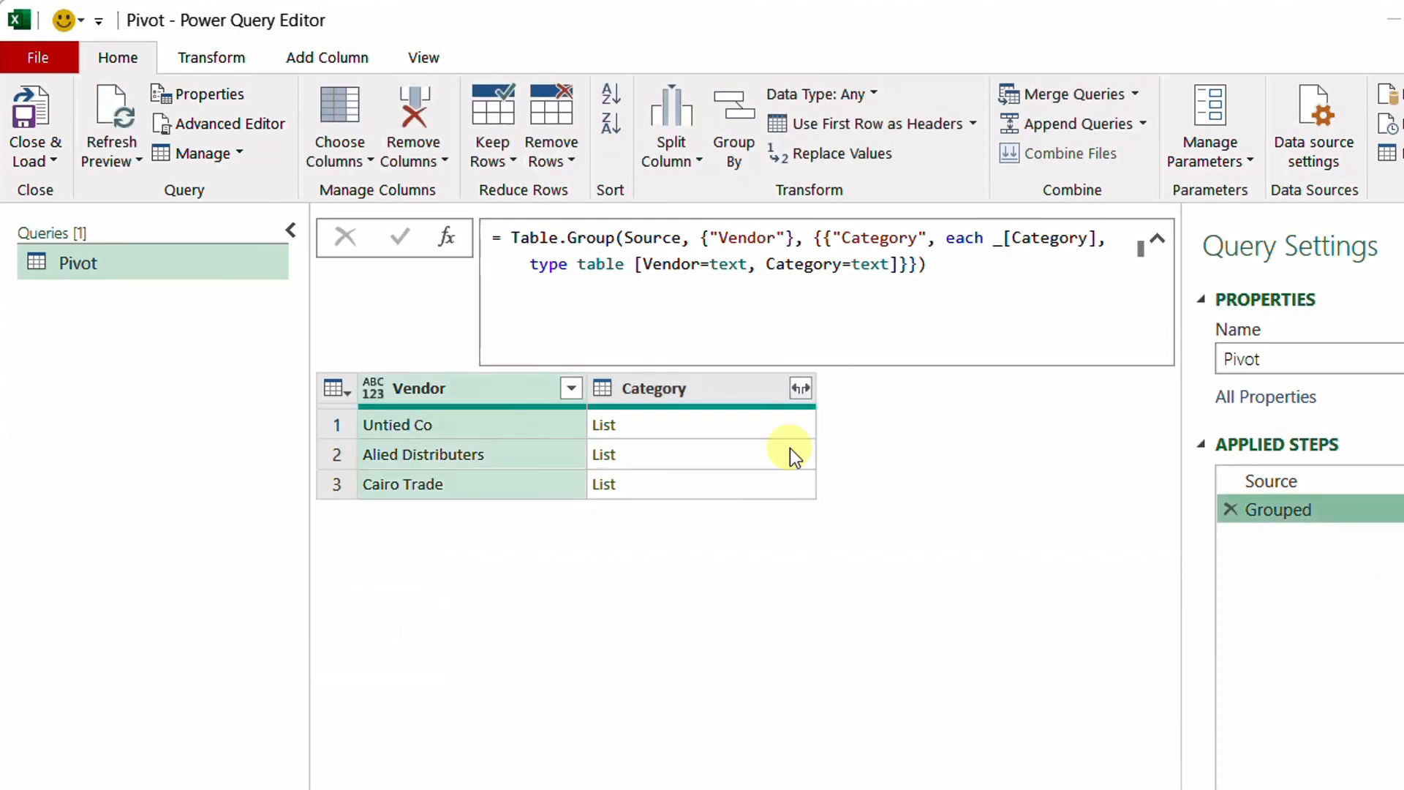
{"action": "left_click", "coordinate": [1161, 238]}
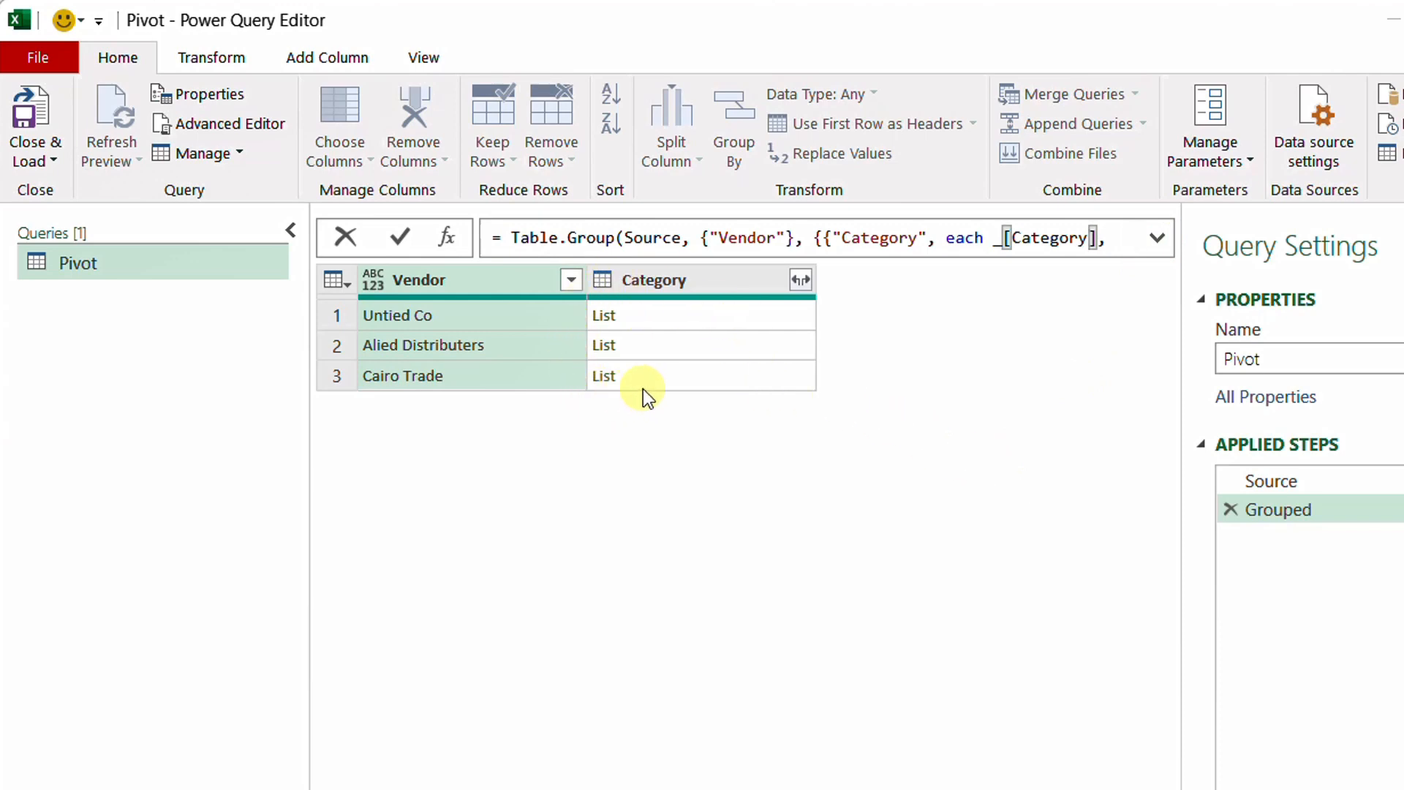
{"action": "left_click", "coordinate": [723, 314]}
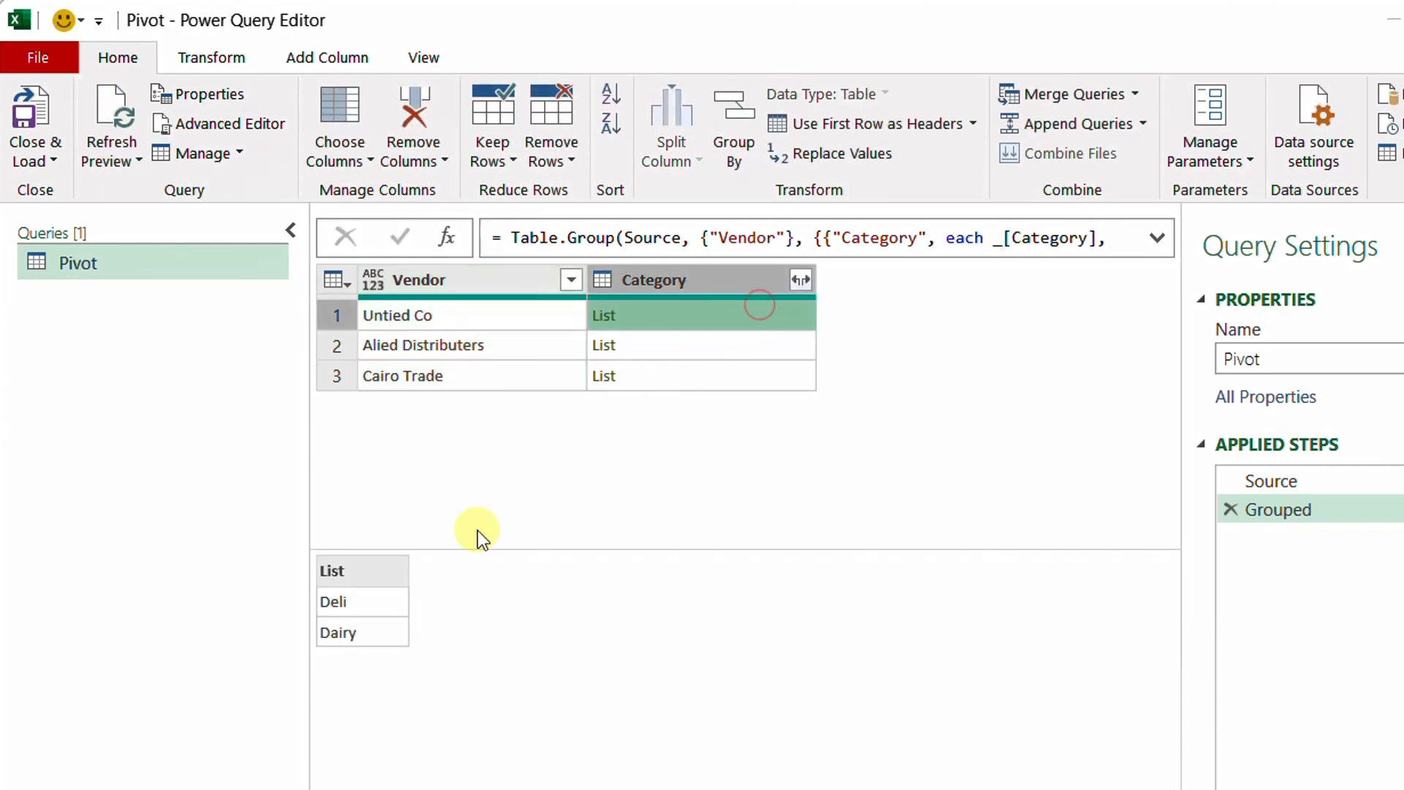
{"action": "left_click", "coordinate": [779, 342]}
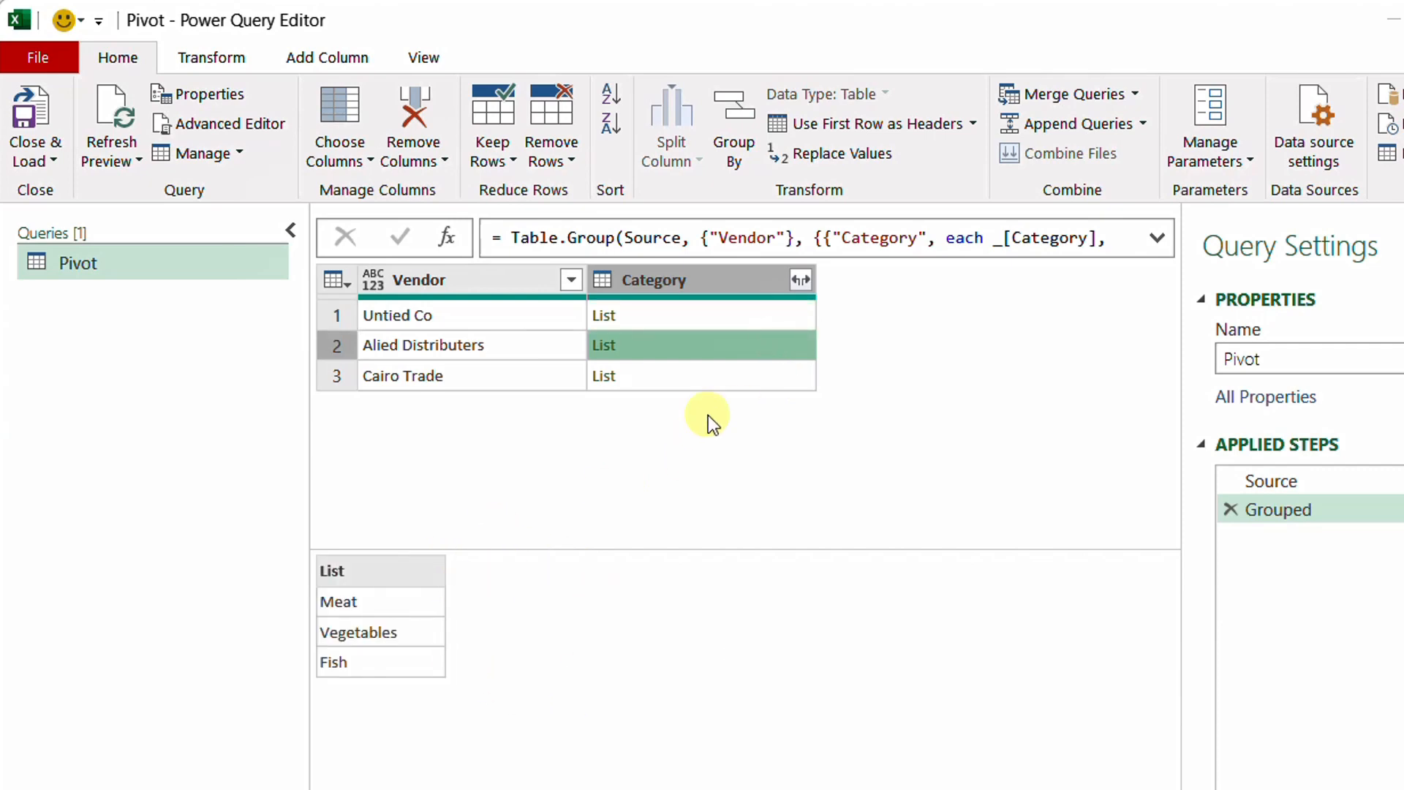
{"action": "left_click", "coordinate": [738, 379]}
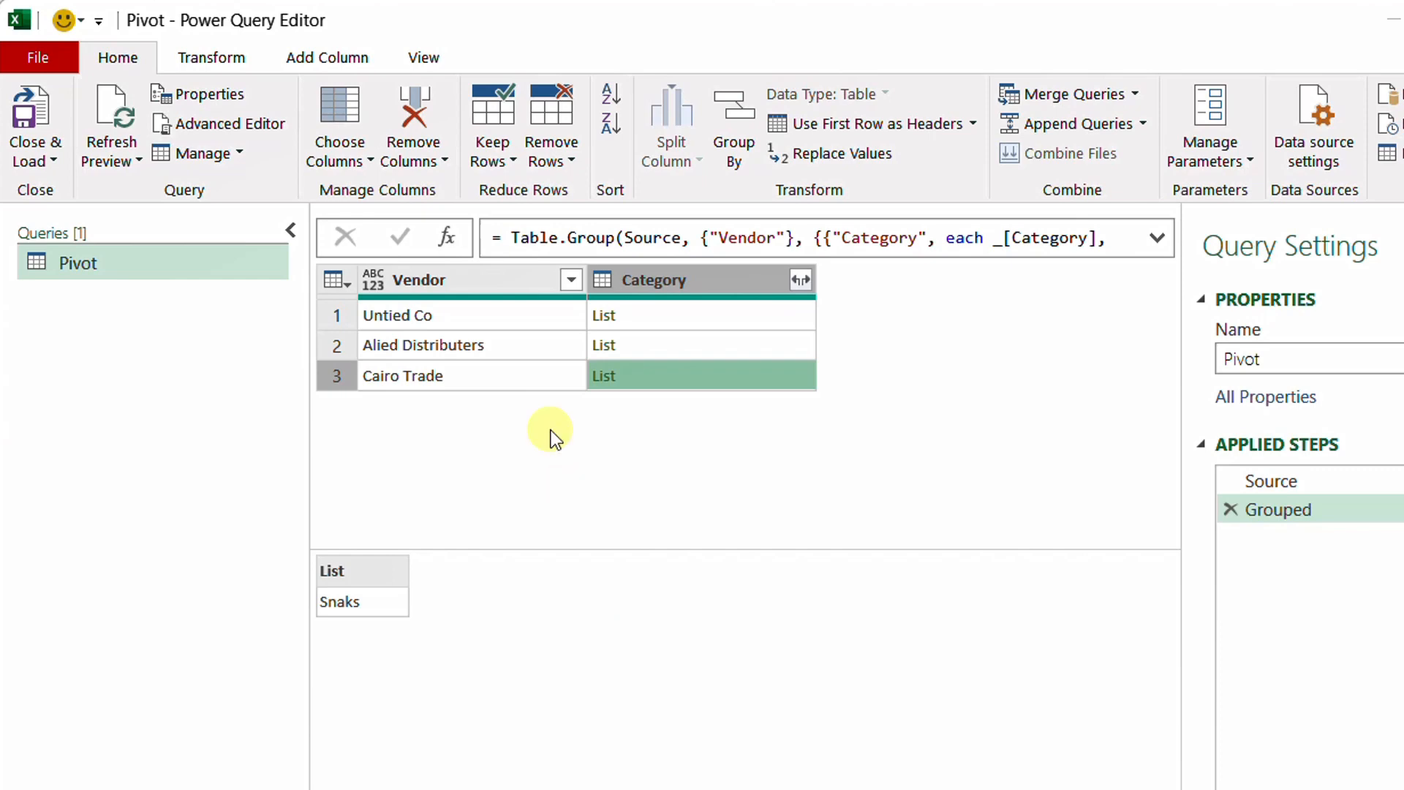
Add a custom step after Grouped and start its formula as =Table.FromColumns(Grouped
{"action": "left_click", "coordinate": [450, 238]}
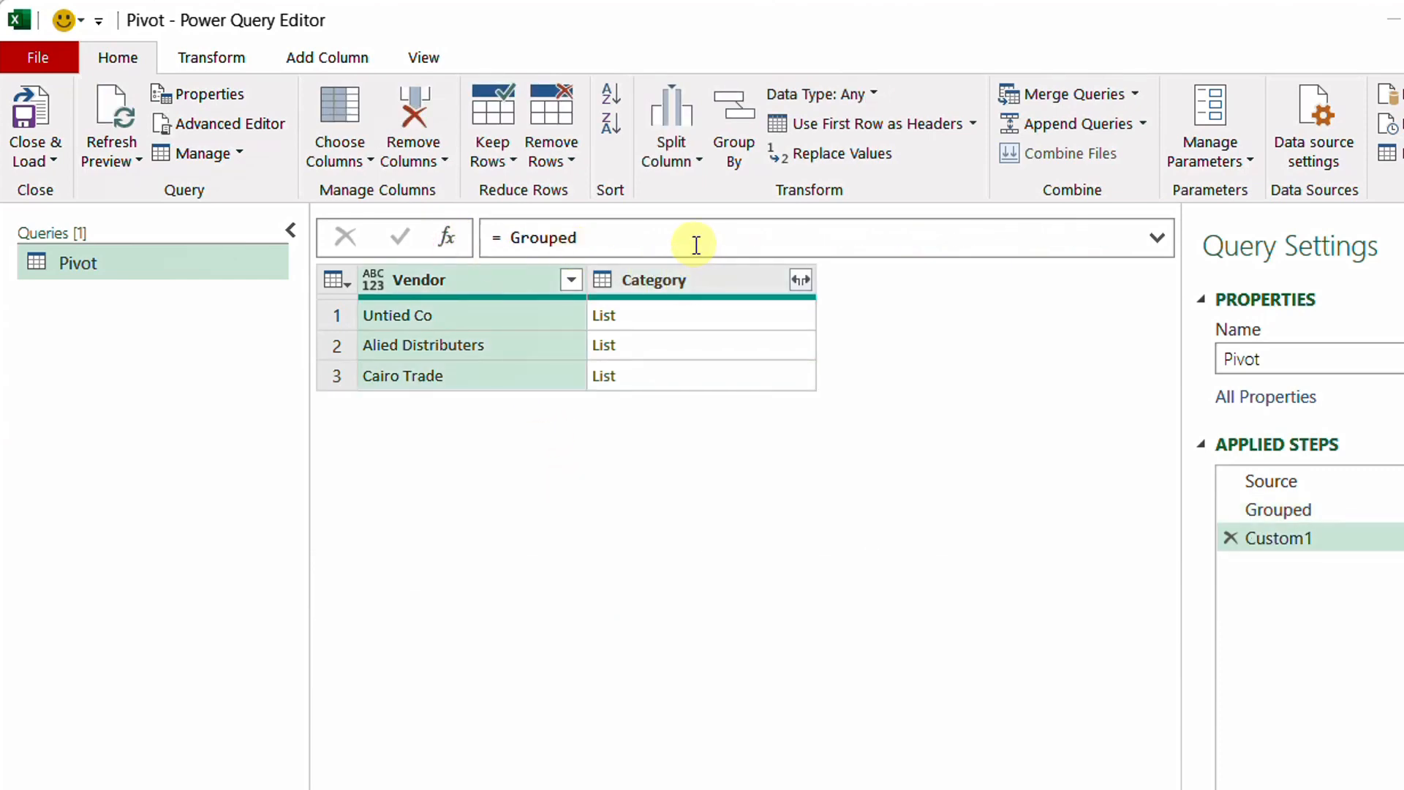
{"action": "left_click", "coordinate": [506, 238]}
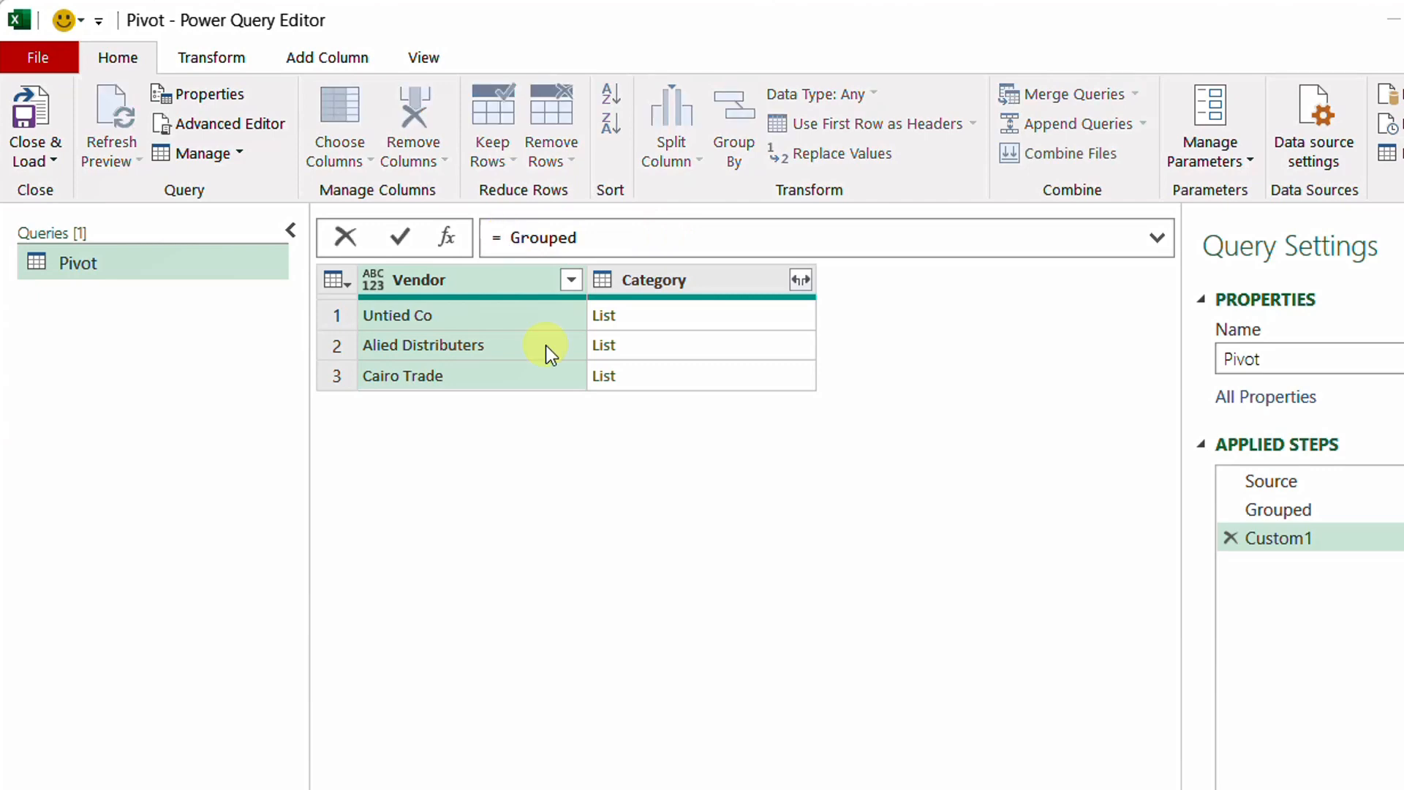
{"action": "type", "text": "Table.Fro"}
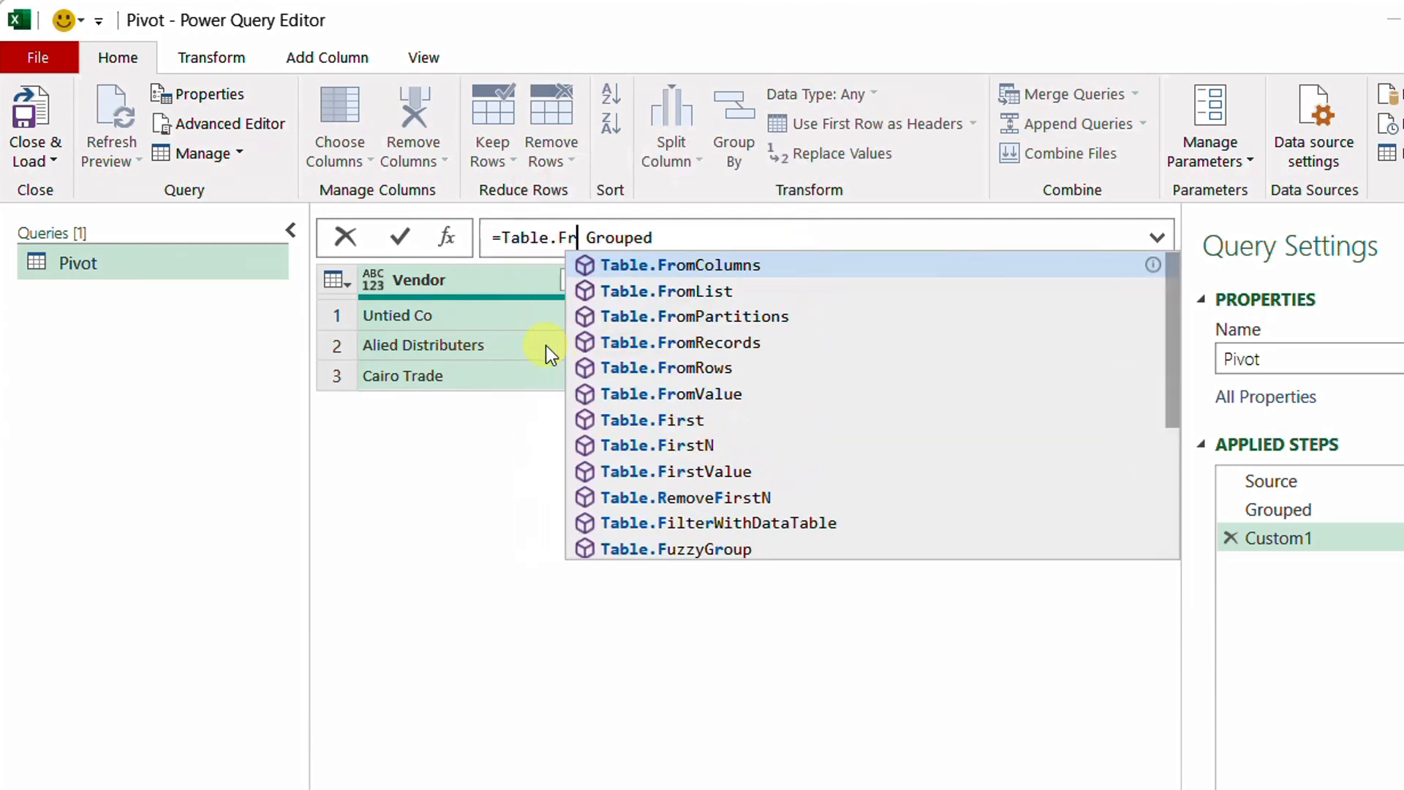
{"action": "key", "text": "Tab"}
{"action": "type", "text": "("}
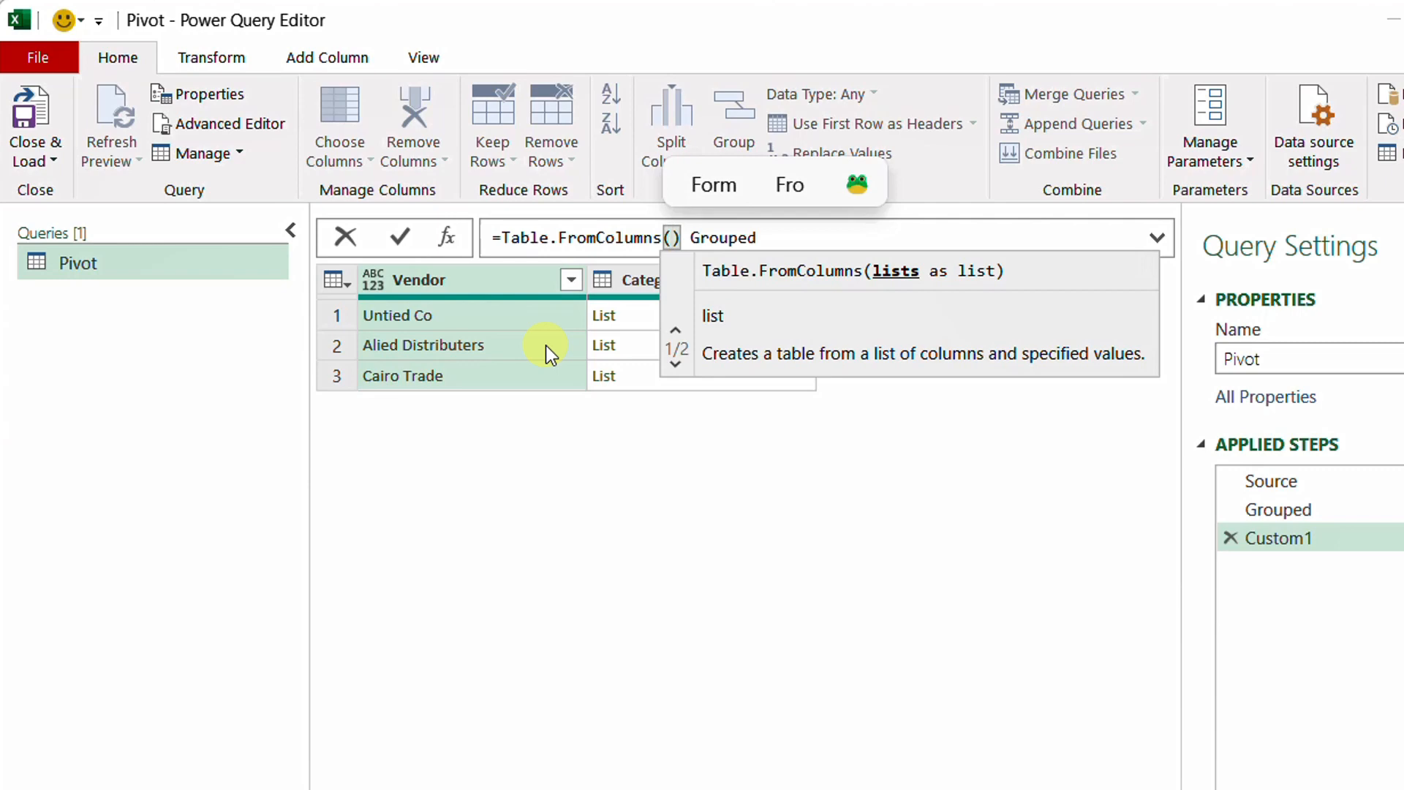
{"action": "key", "text": "Delete"}
{"action": "key", "text": "Delete"}
{"action": "left_click", "coordinate": [830, 236]}
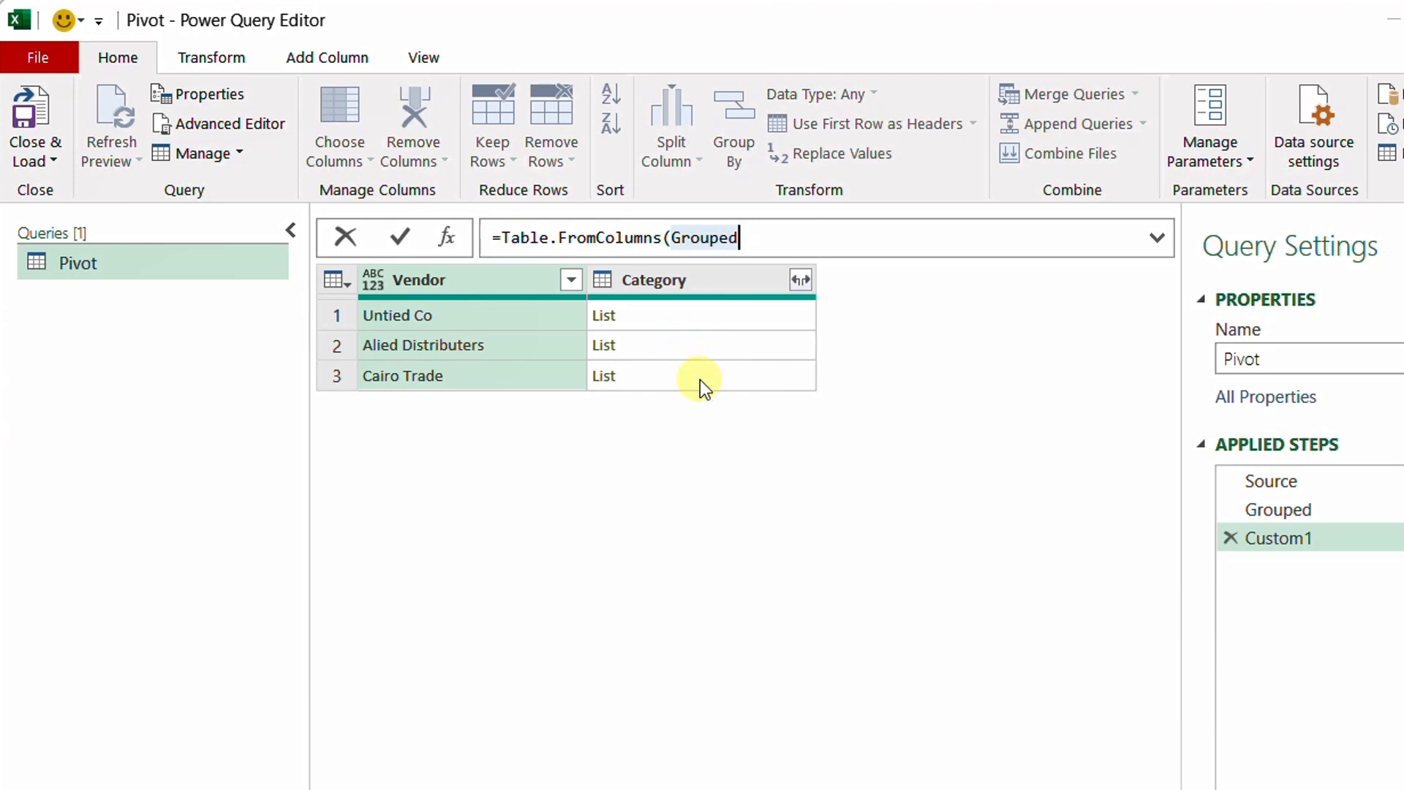
Complete the custom step's formula as =Table.FromColumns(Grouped[Category]) and apply it
{"action": "type", "text": "["}
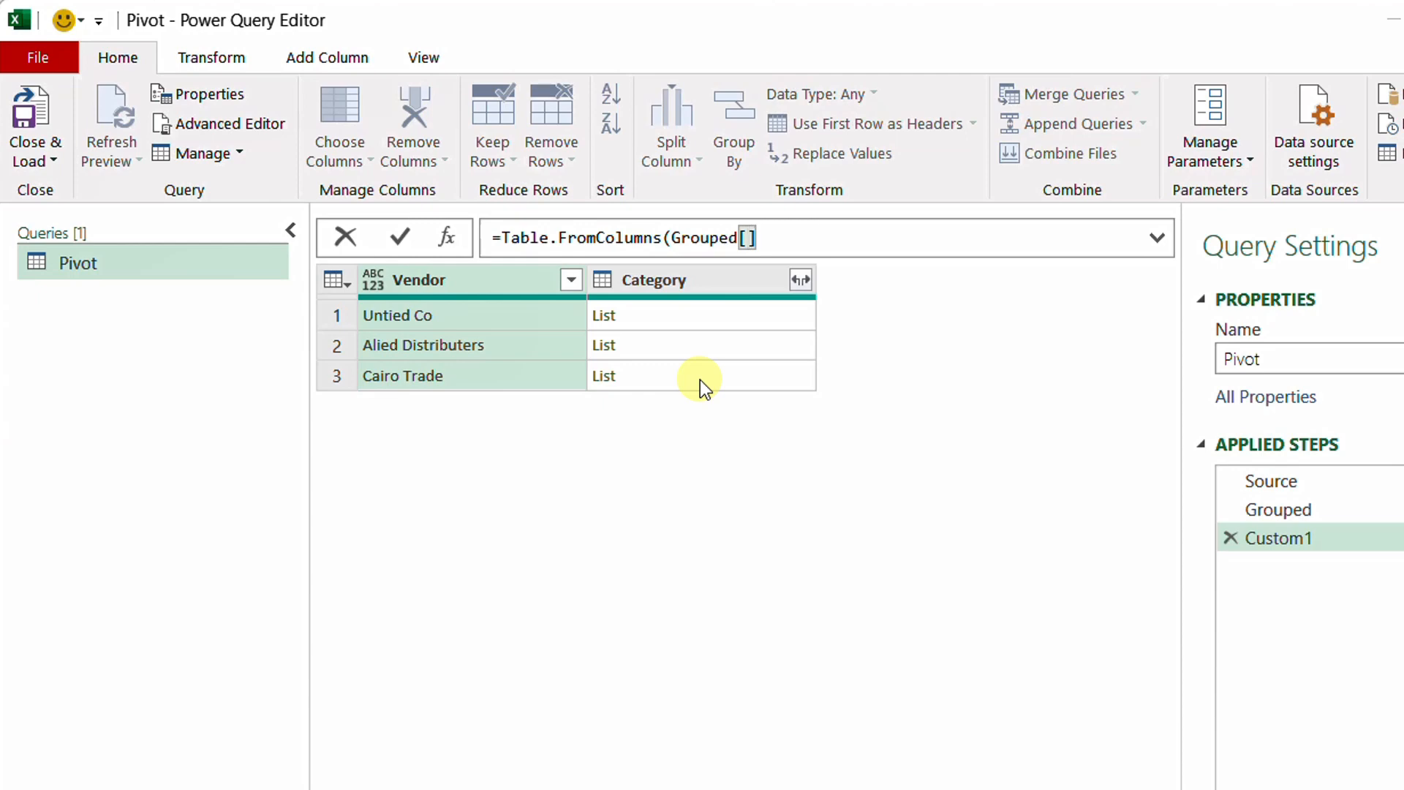
{"action": "type", "text": "Catefory"}
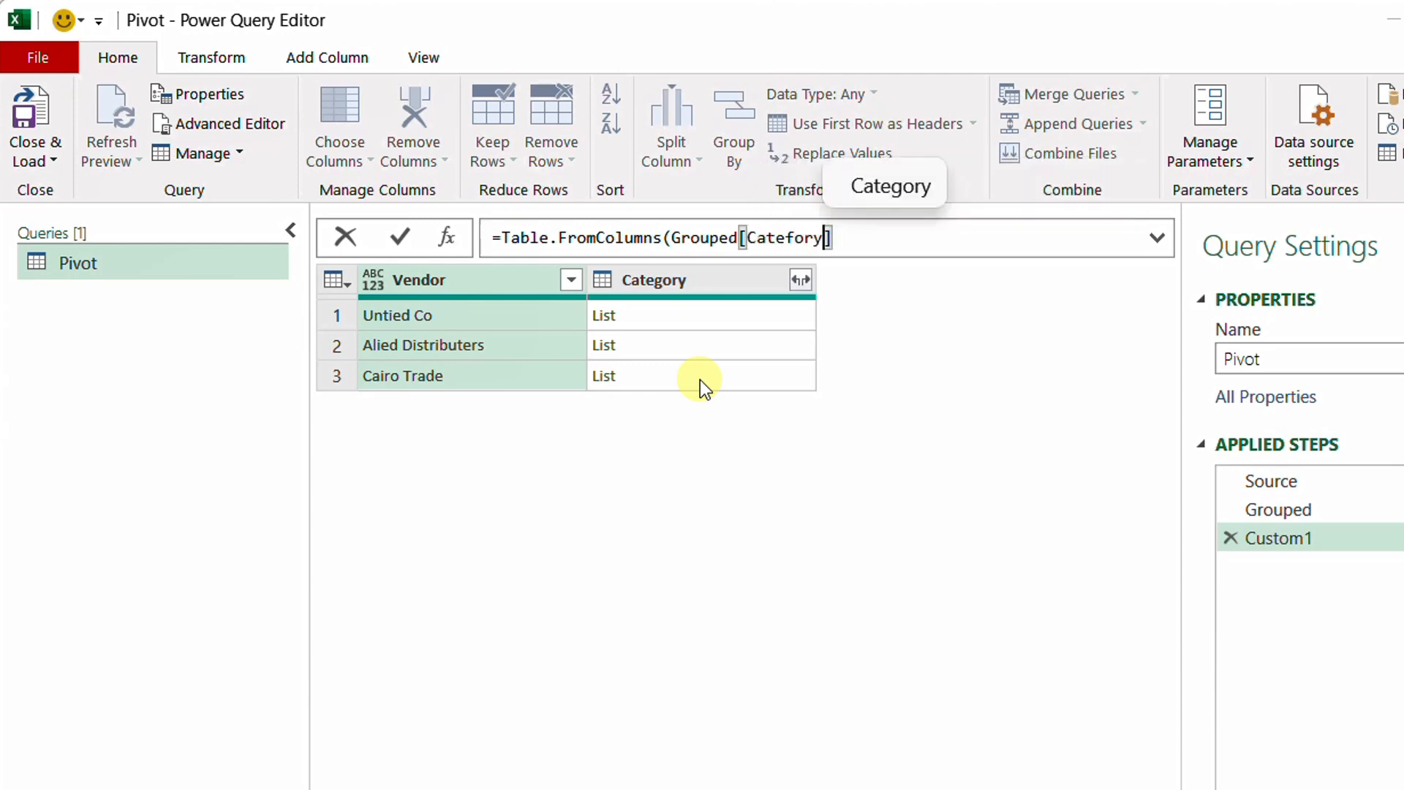
{"action": "left_click", "coordinate": [872, 241]}
{"action": "type", "text": ")"}
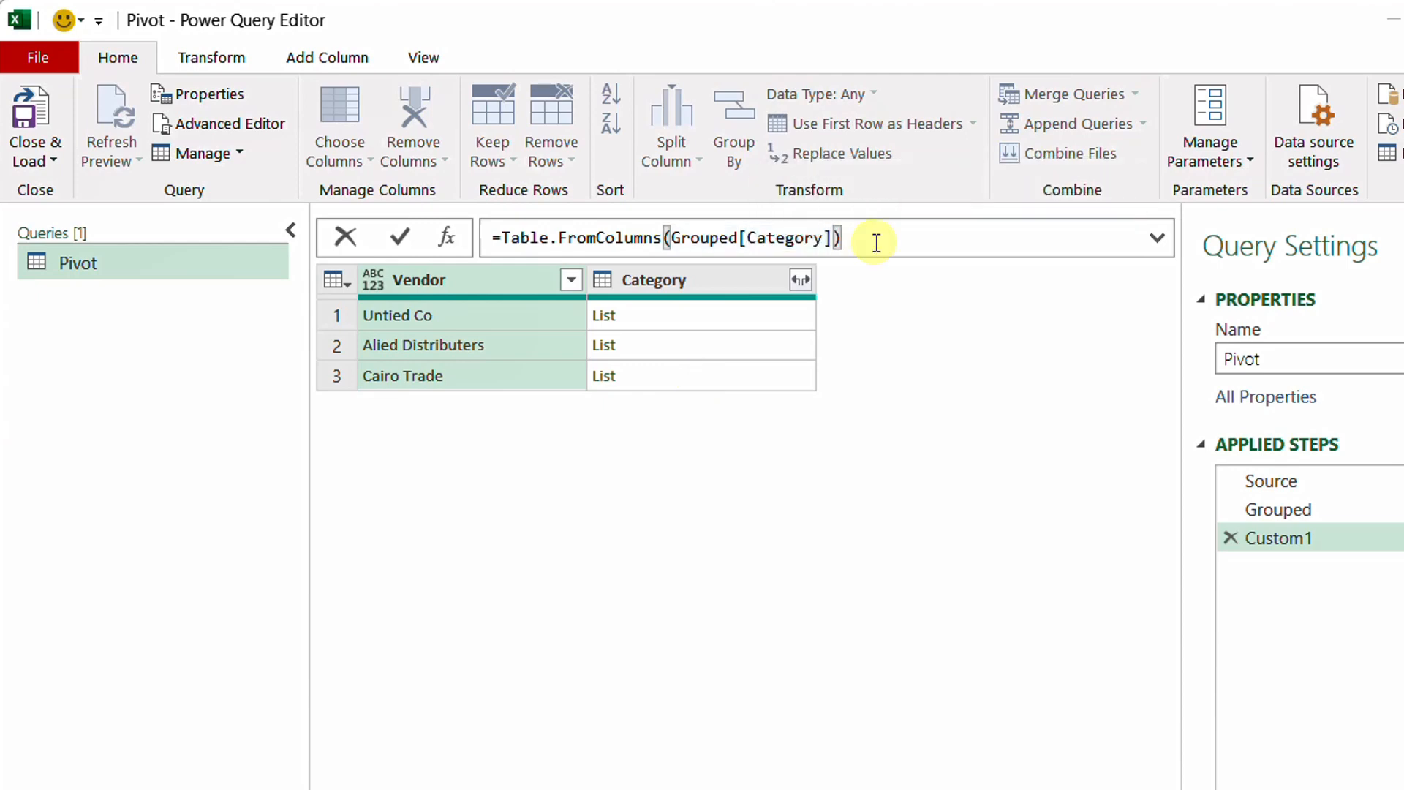
{"action": "left_click", "coordinate": [415, 234]}
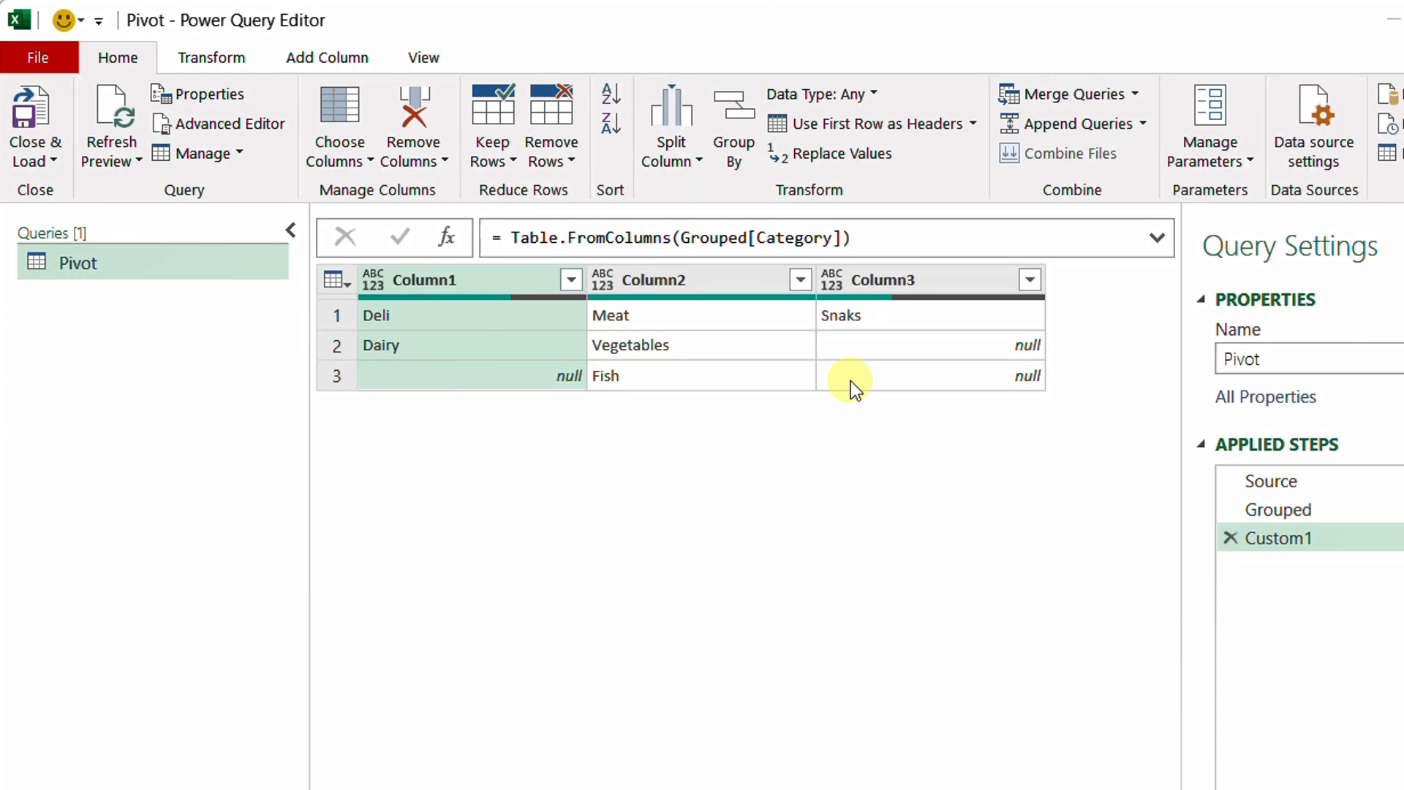
Check the Grouped step's columns and add Grouped[Vendor] as the second argument of the custom step's Table.FromColumns formula
{"action": "left_click", "coordinate": [1289, 512]}
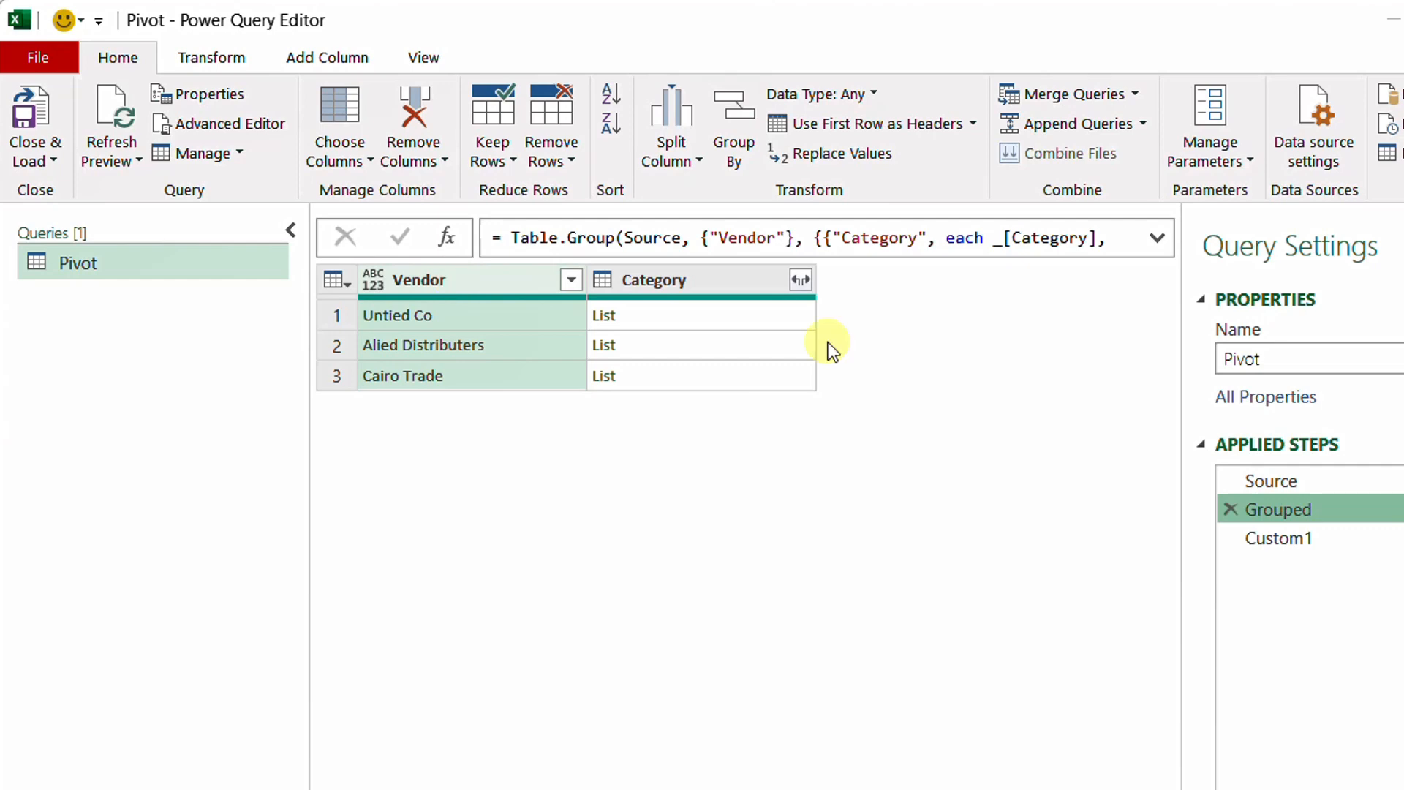
{"action": "left_click", "coordinate": [1279, 538]}
{"action": "left_click", "coordinate": [844, 239]}
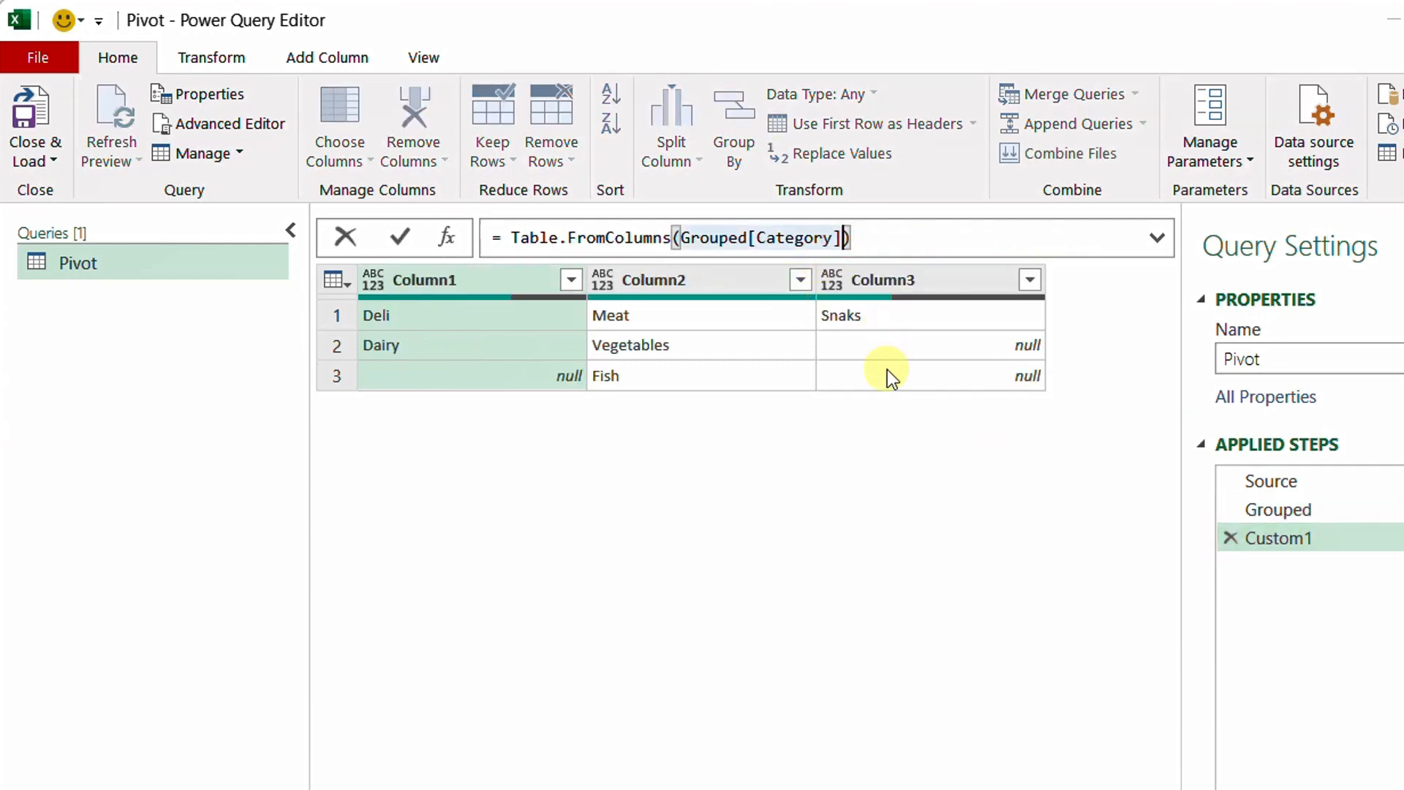
{"action": "type", "text": ","}
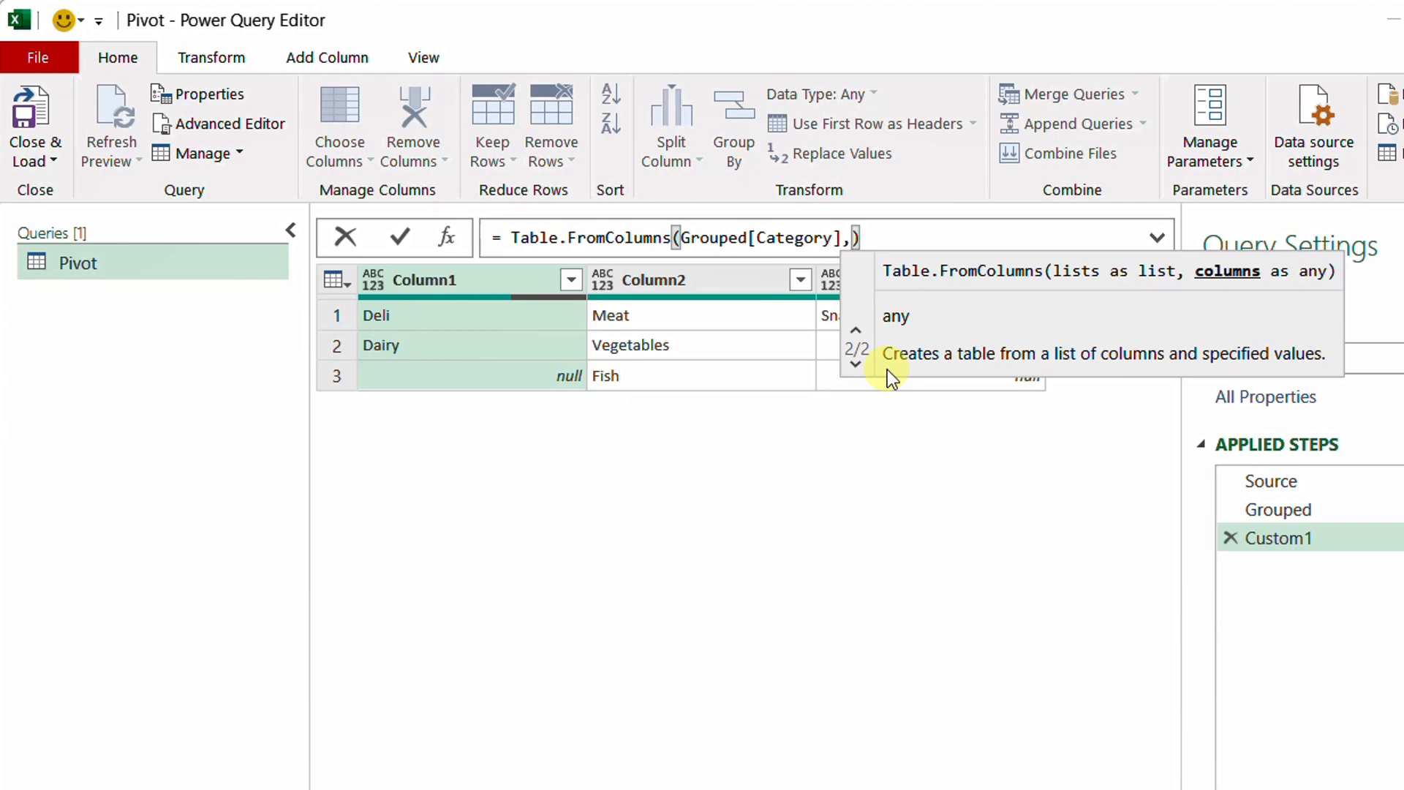
{"action": "type", "text": "Grouped"}
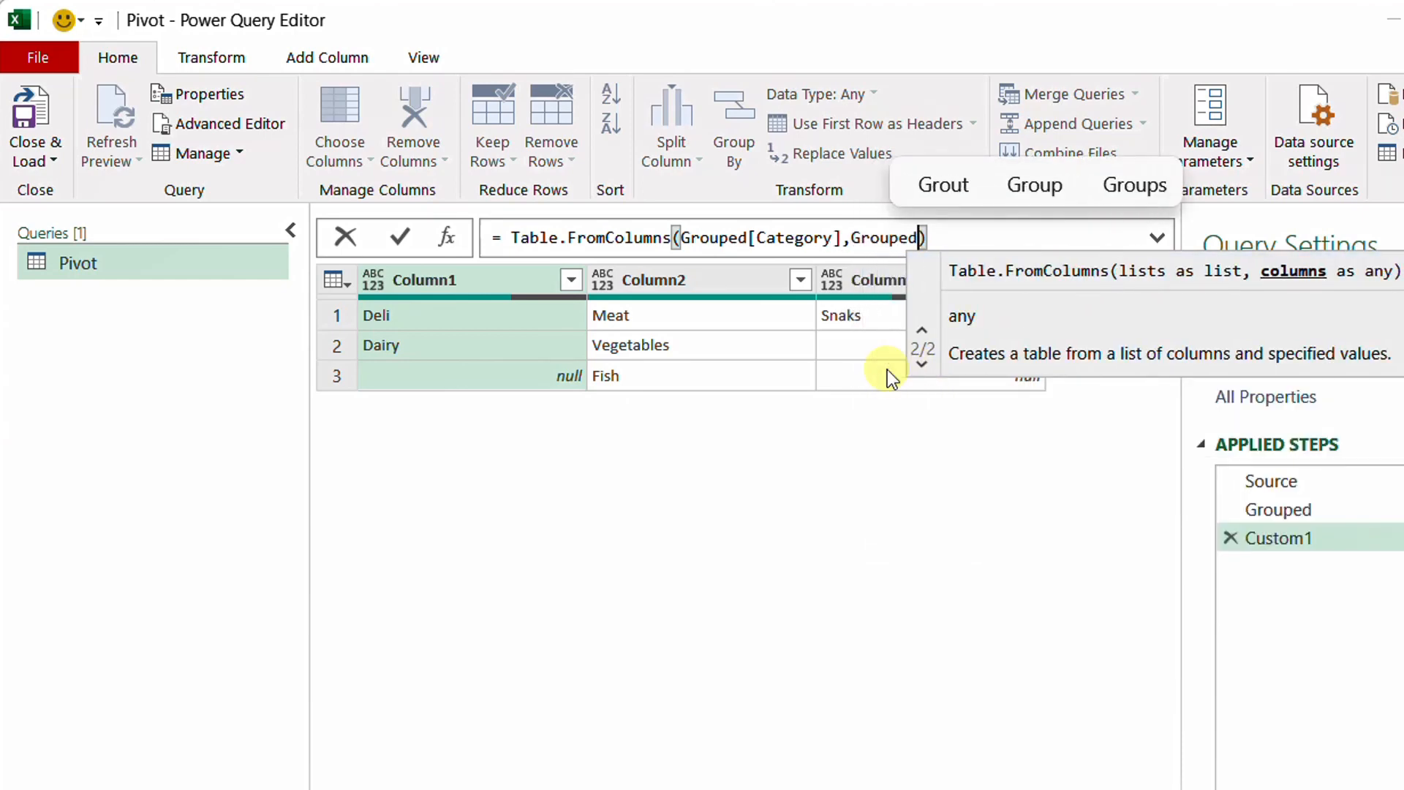
{"action": "type", "text": "[Vendor"}
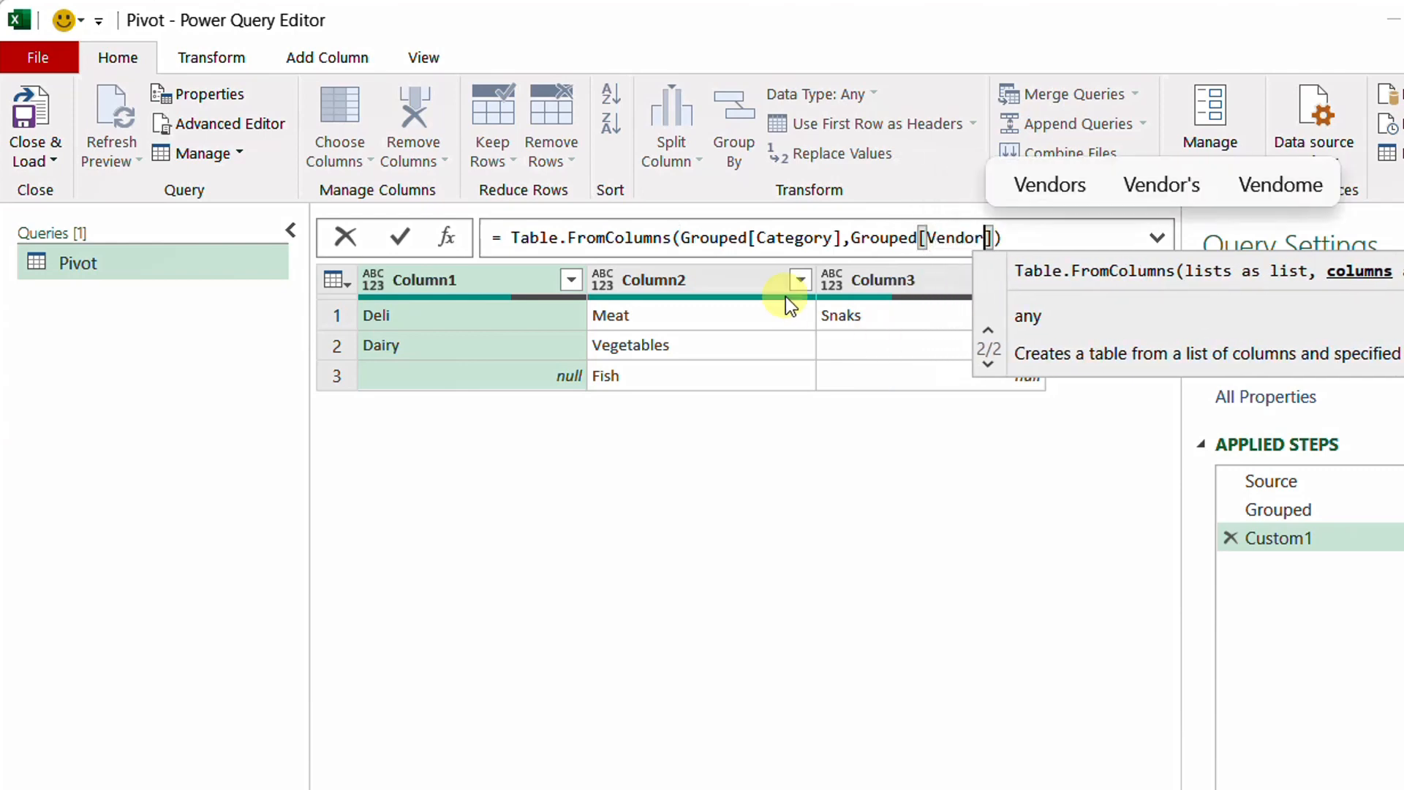
{"action": "left_click", "coordinate": [400, 234]}
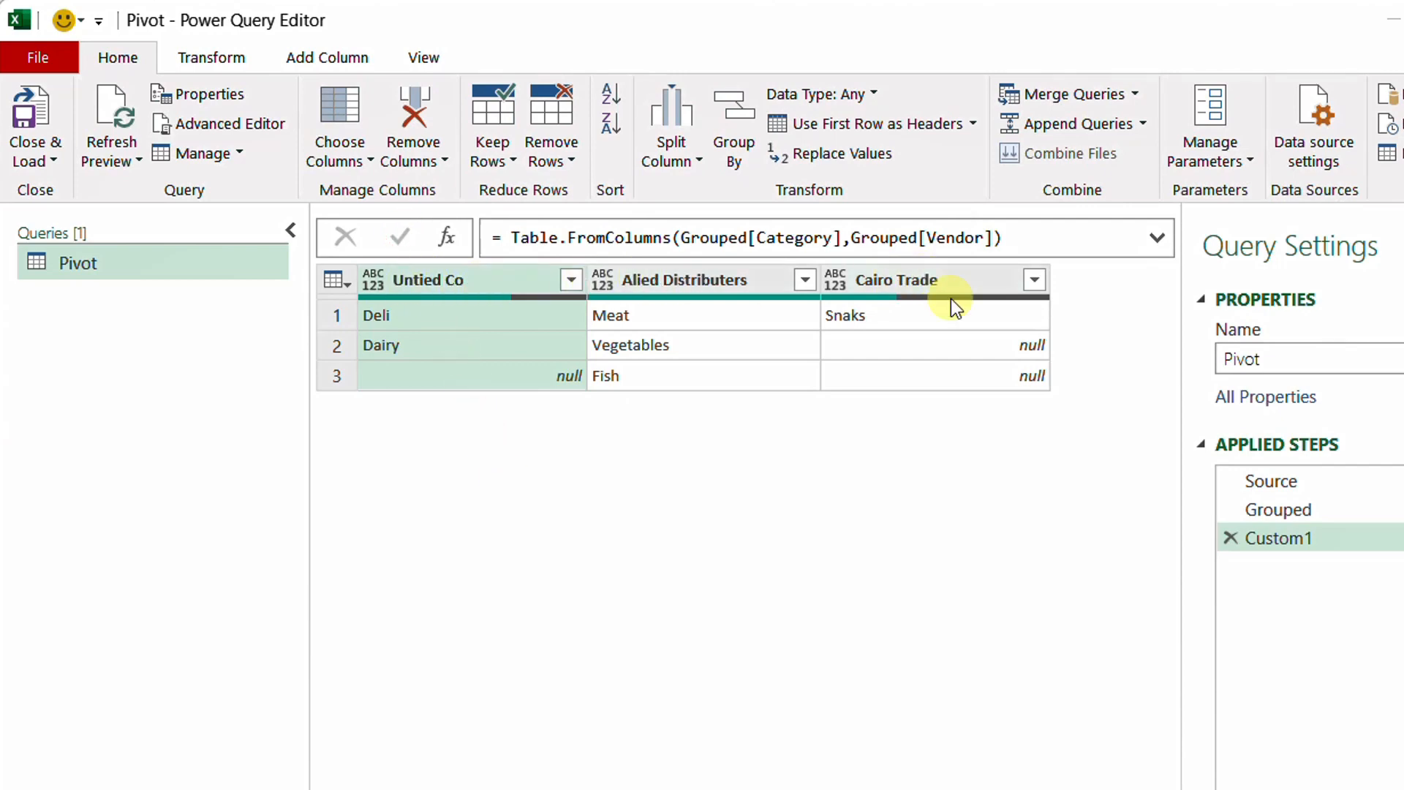
Rename the Custom1 step as RebuildTable
{"action": "right_click", "coordinate": [1303, 541]}
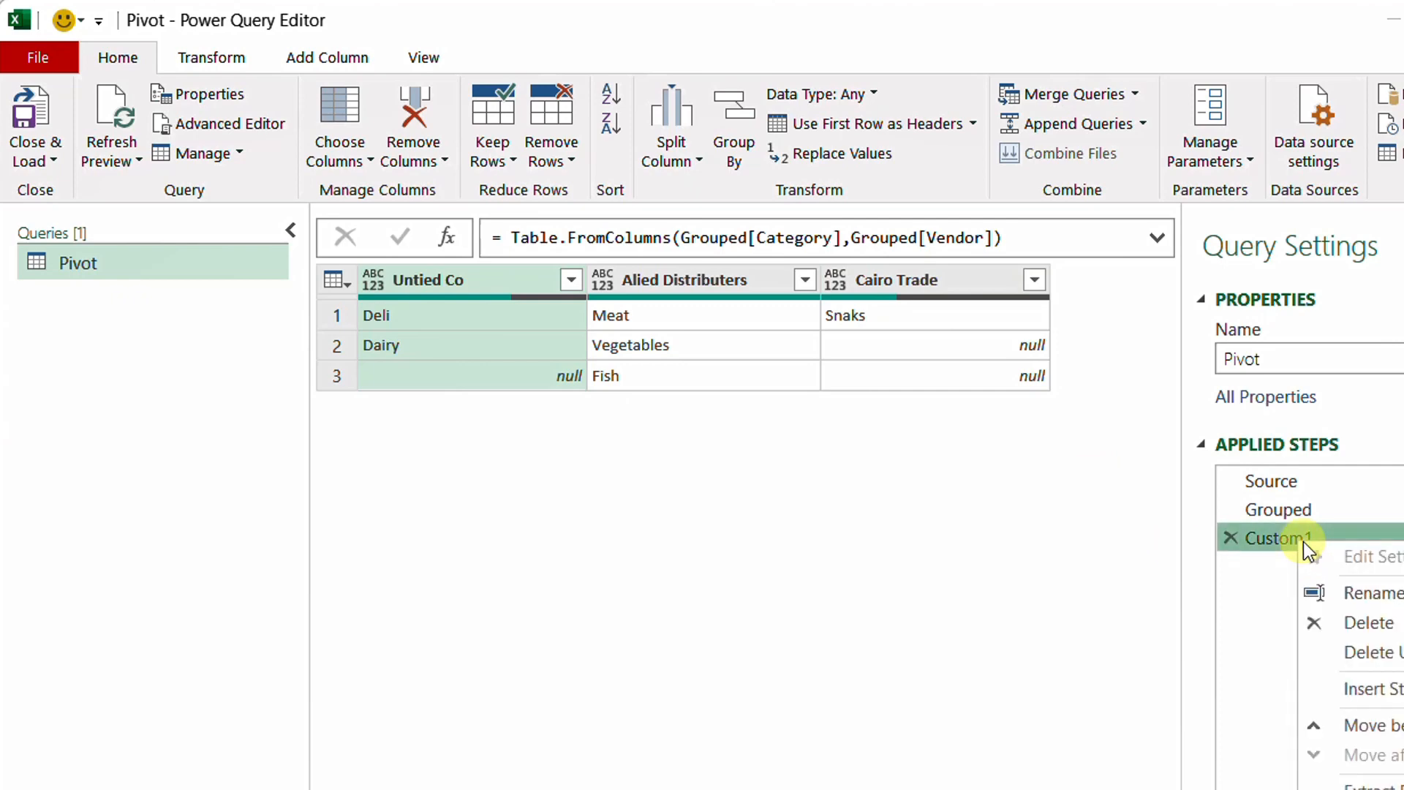
{"action": "left_click", "coordinate": [1349, 593]}
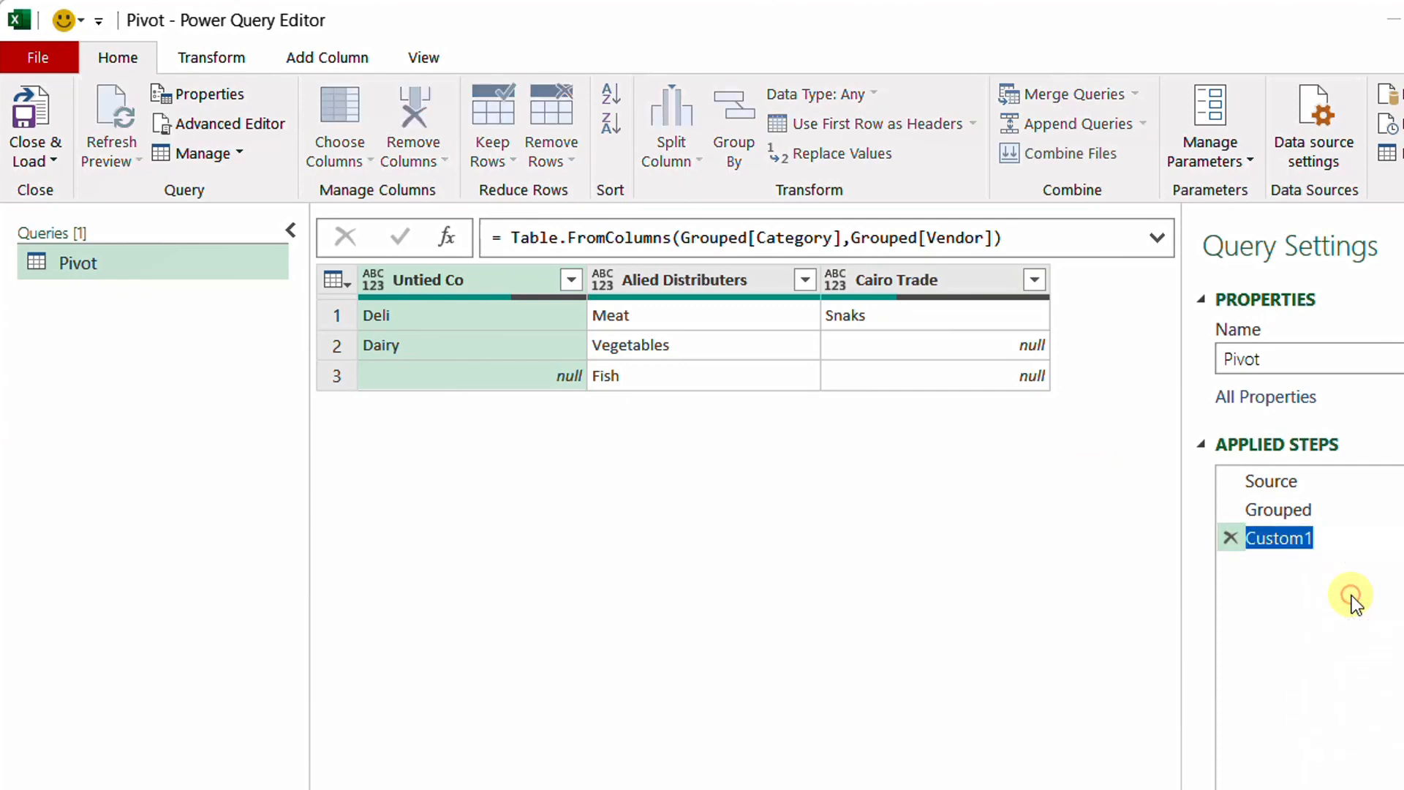
{"action": "type", "text": "Rebu"}
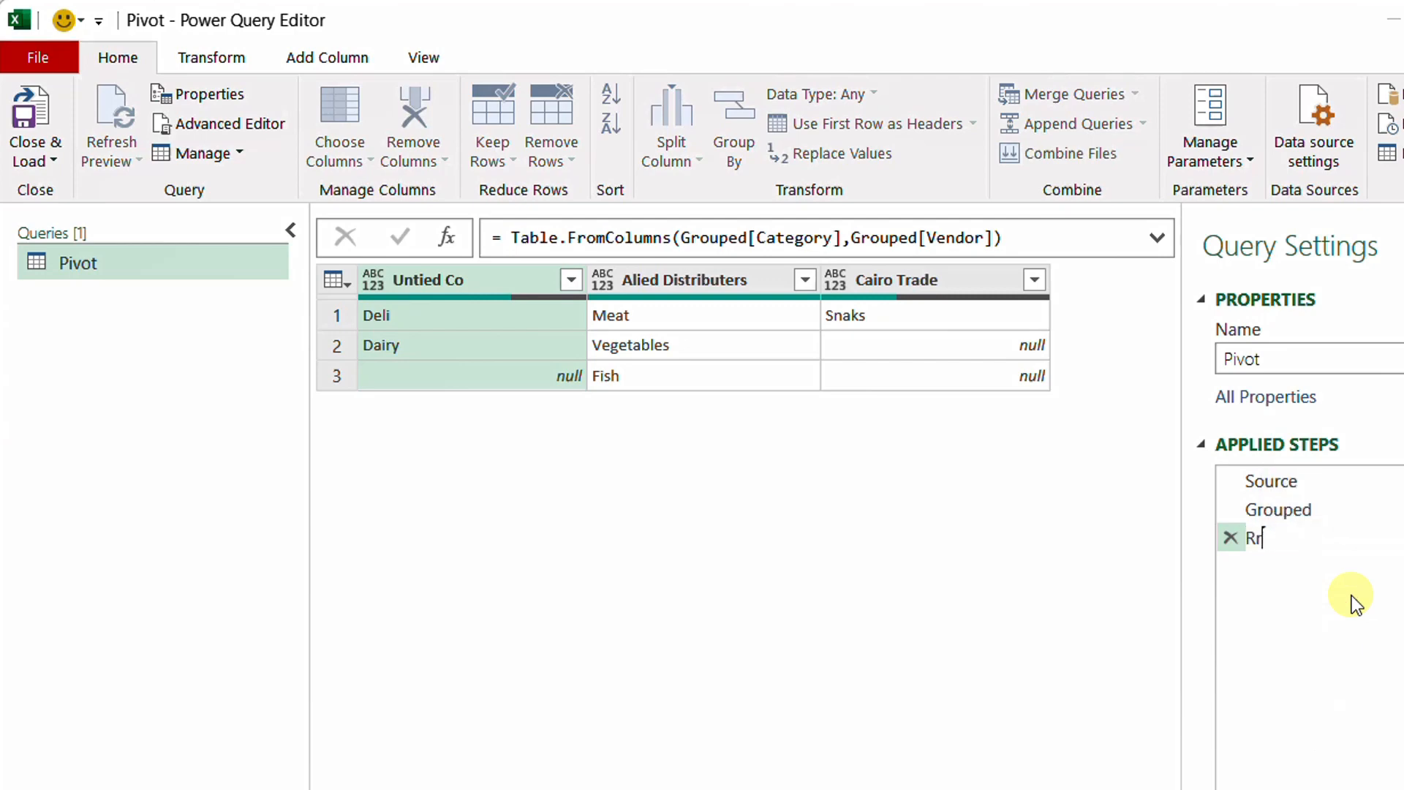
{"action": "type", "text": "ildTable"}
{"action": "key", "text": "Return"}
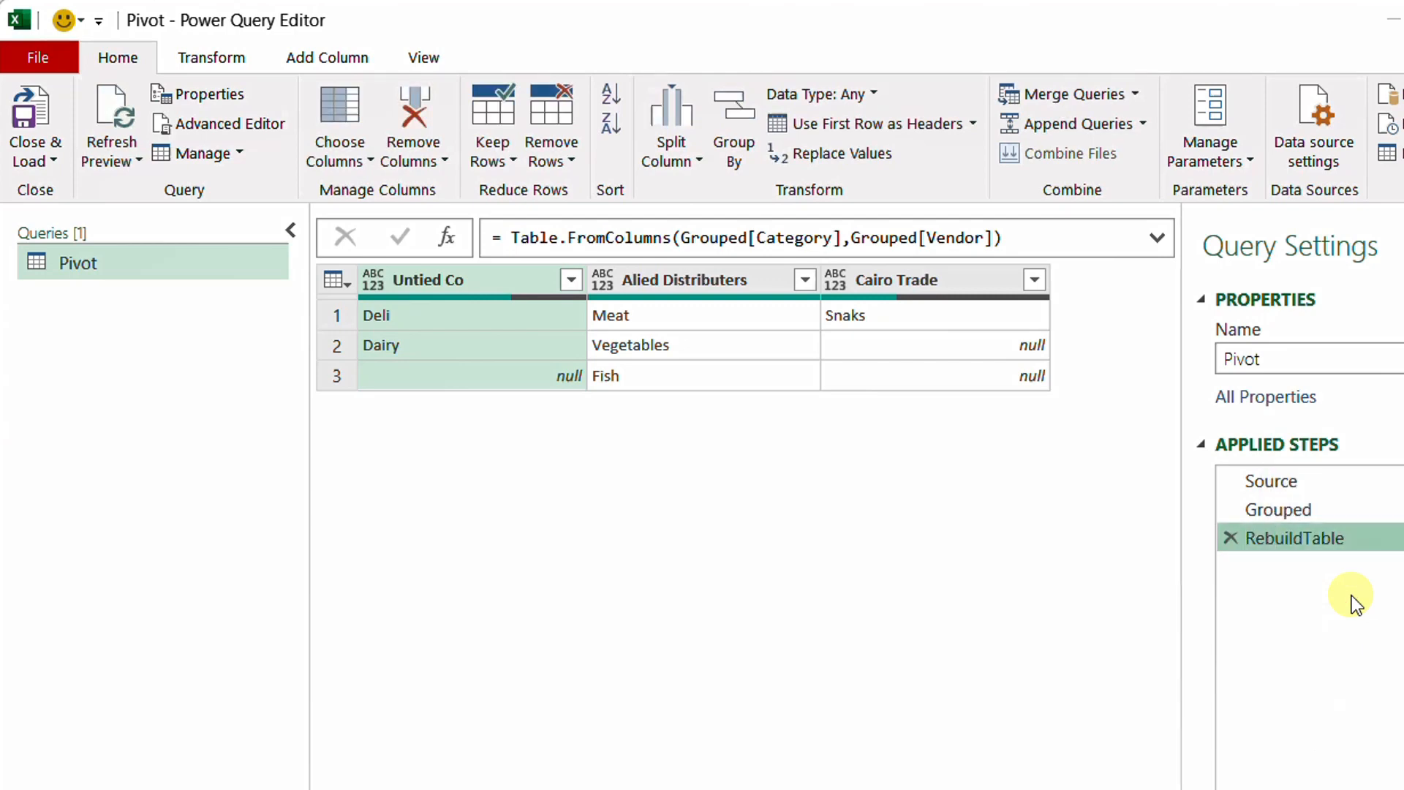
Close the query editor and load the query as a table into the existing worksheet at cell F4
{"action": "left_click", "coordinate": [46, 160]}
{"action": "left_click", "coordinate": [65, 221]}
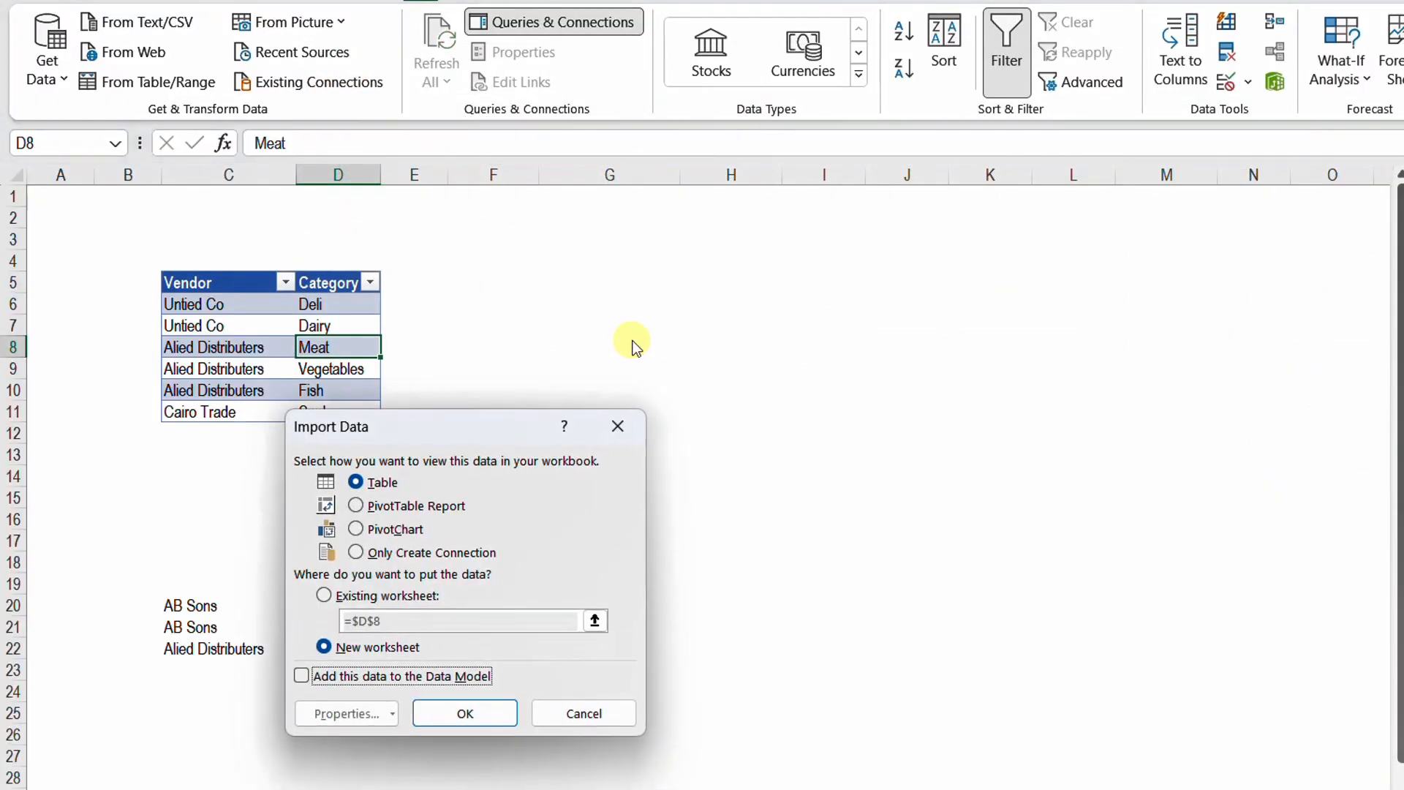
{"action": "left_click", "coordinate": [363, 599]}
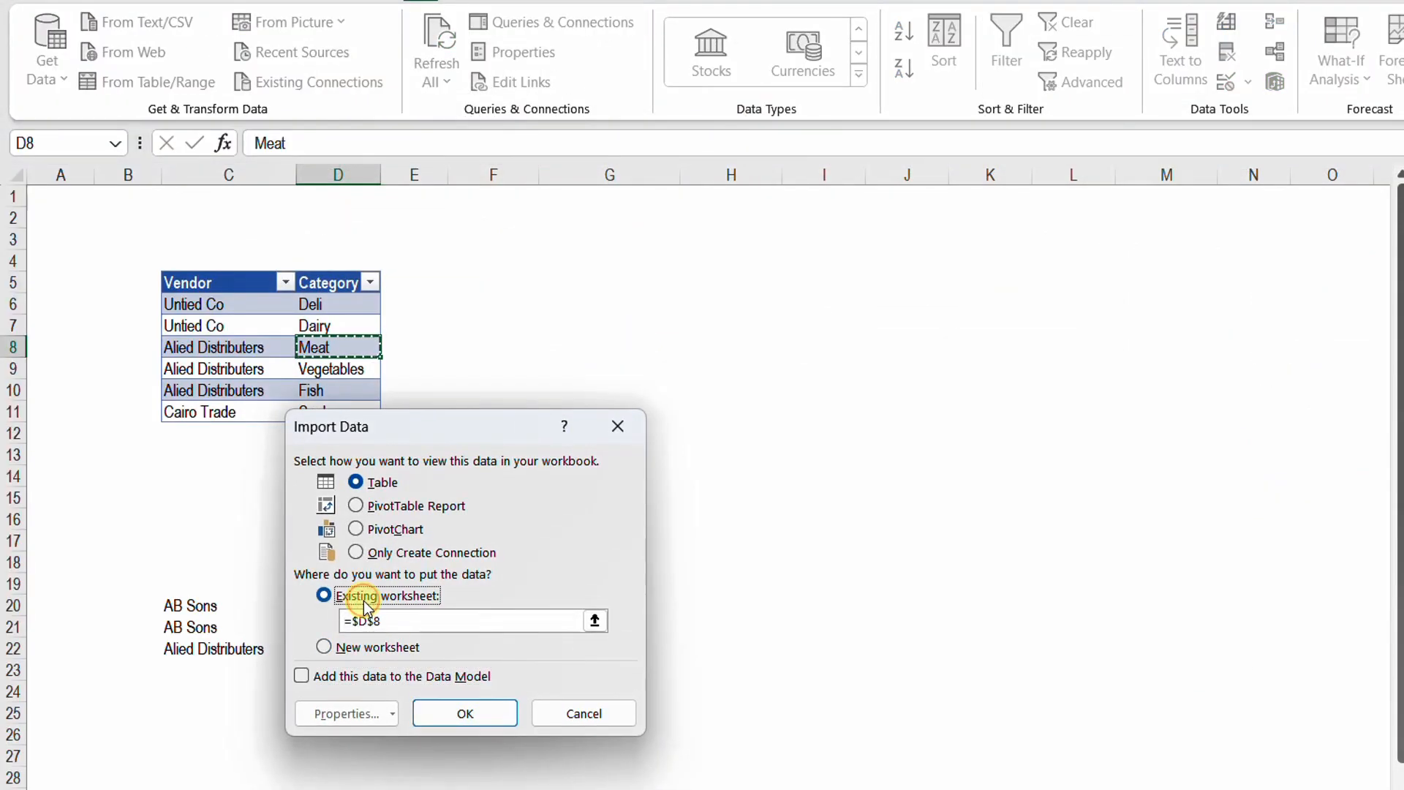
{"action": "left_click", "coordinate": [462, 266]}
{"action": "left_click", "coordinate": [476, 721]}
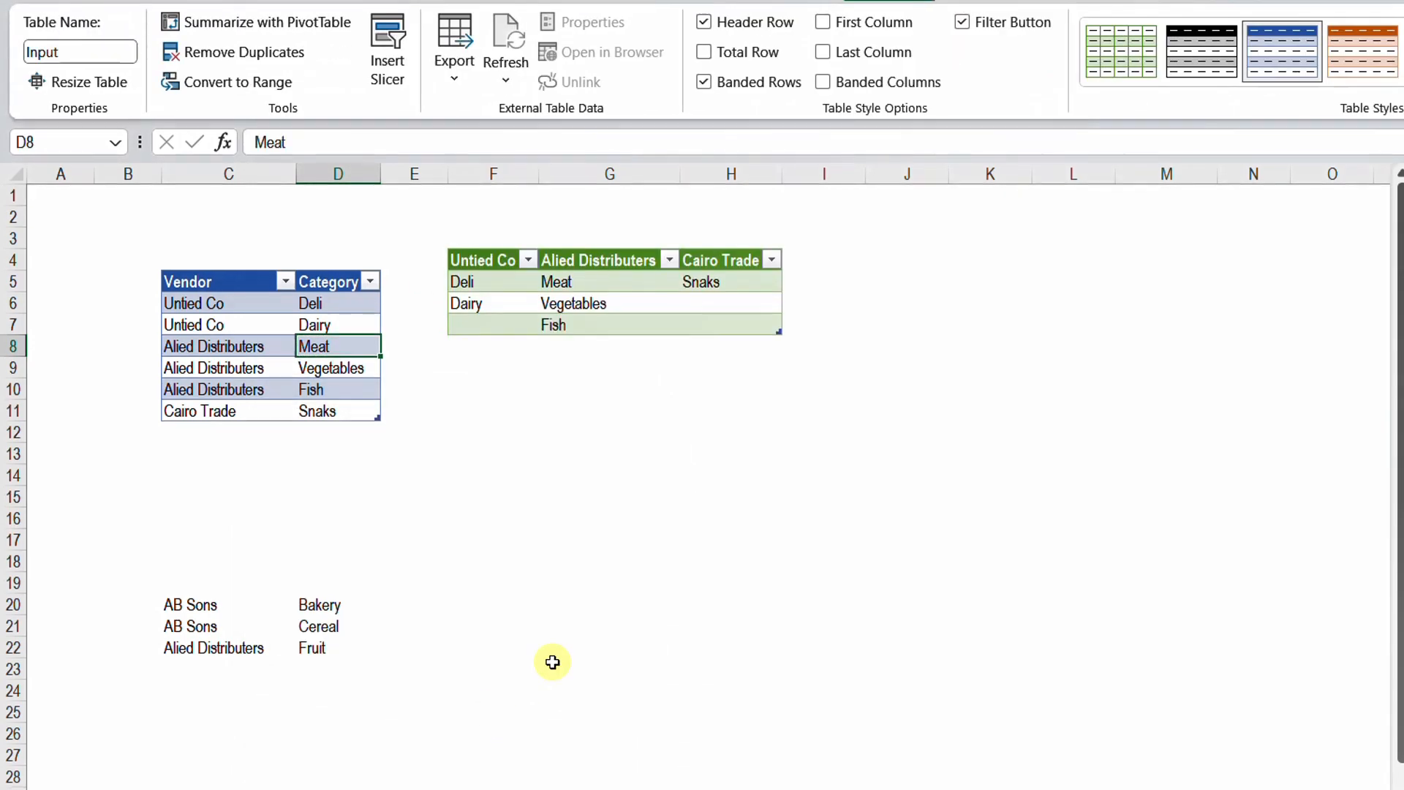
Copy the extra vendor rows in C20:D22 and paste them directly below the Input table at C12
{"action": "left_click", "coordinate": [215, 561]}
{"action": "left_click", "coordinate": [207, 607]}
{"action": "left_click_drag", "start_coordinate": [206, 620], "coordinate": [312, 649]}
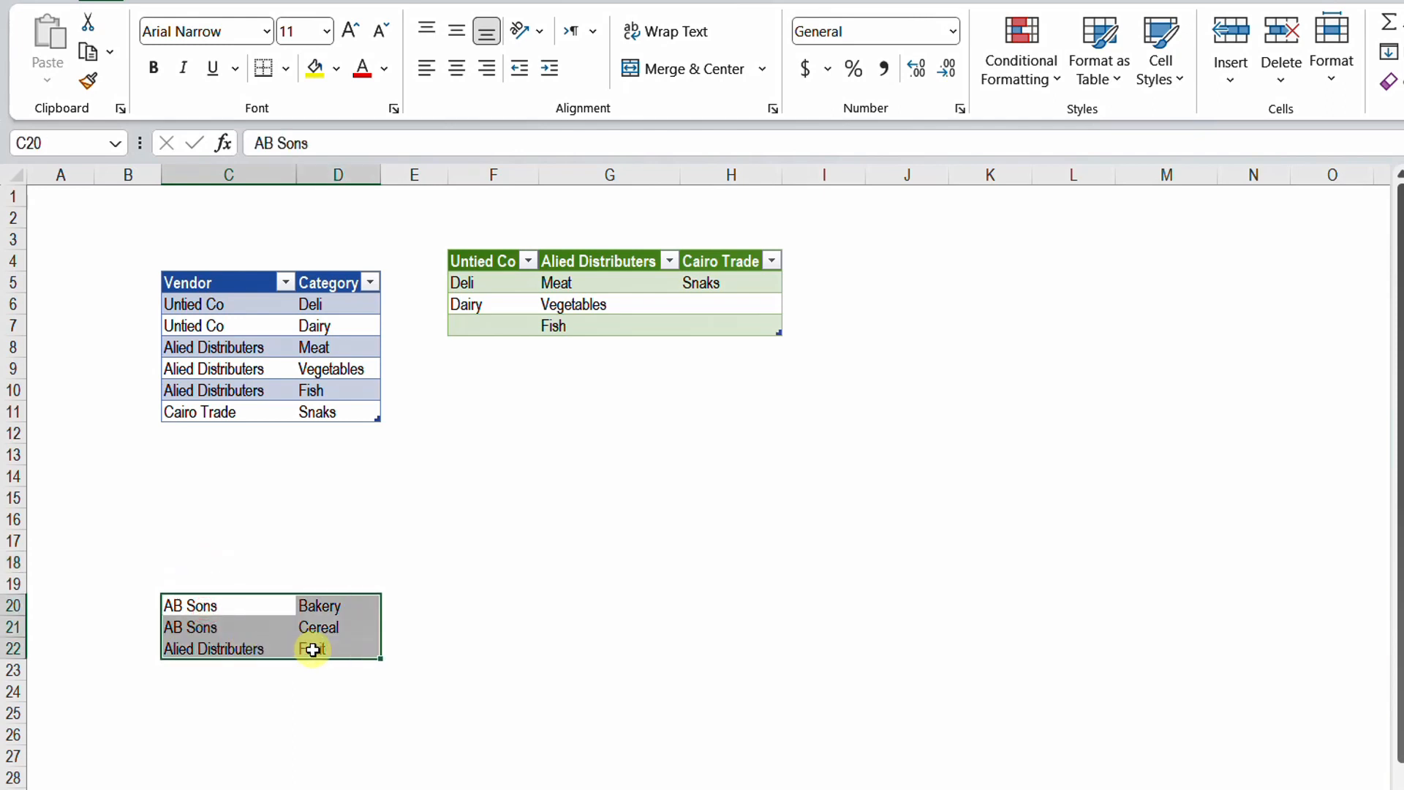
{"action": "key", "text": "ctrl+c"}
{"action": "key", "text": "Up"}
{"action": "key", "text": "Up"}
{"action": "key", "text": "Up"}
{"action": "key", "text": "Up"}
{"action": "key", "text": "Up"}
{"action": "key", "text": "Up"}
{"action": "key", "text": "Up"}
{"action": "key", "text": "Up"}
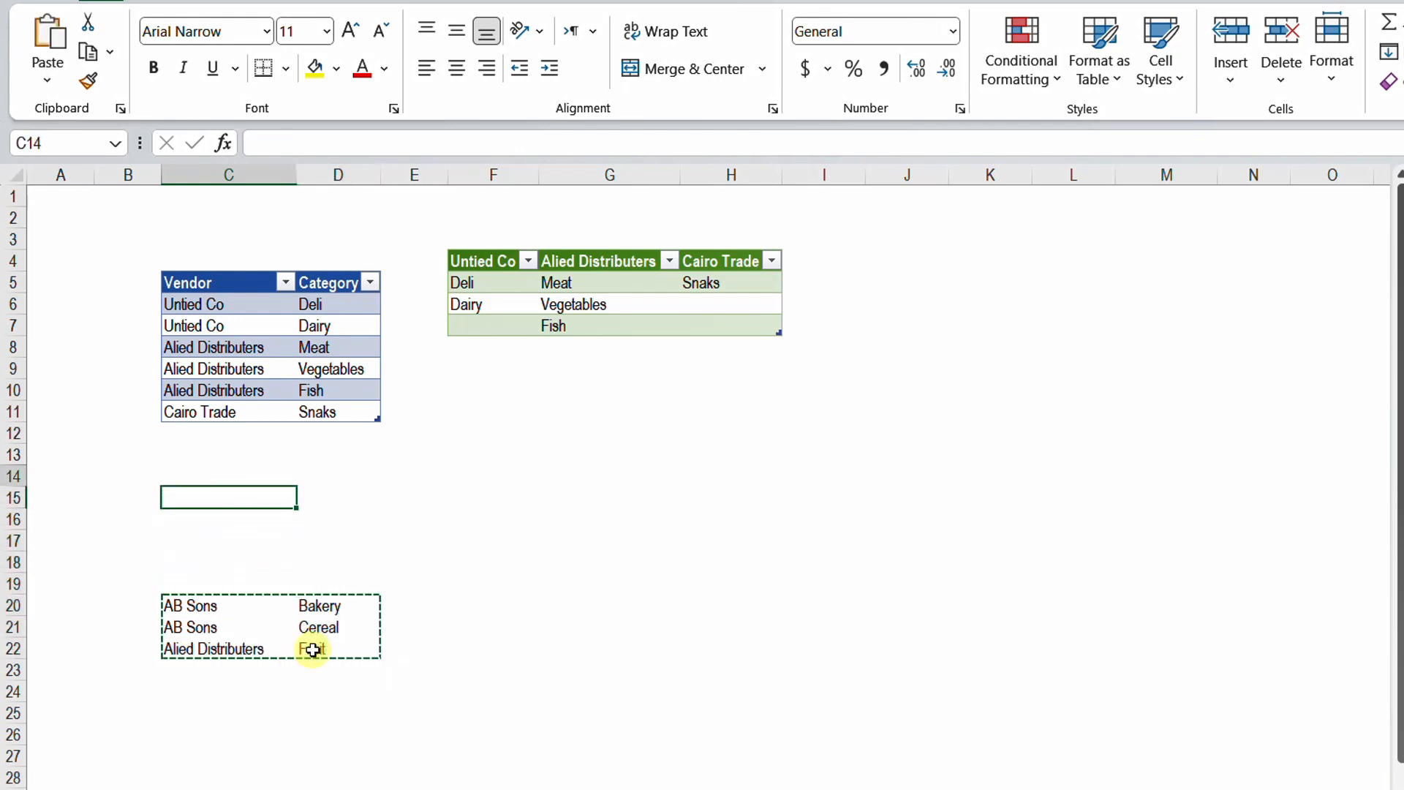
{"action": "key", "text": "ctrl+v"}
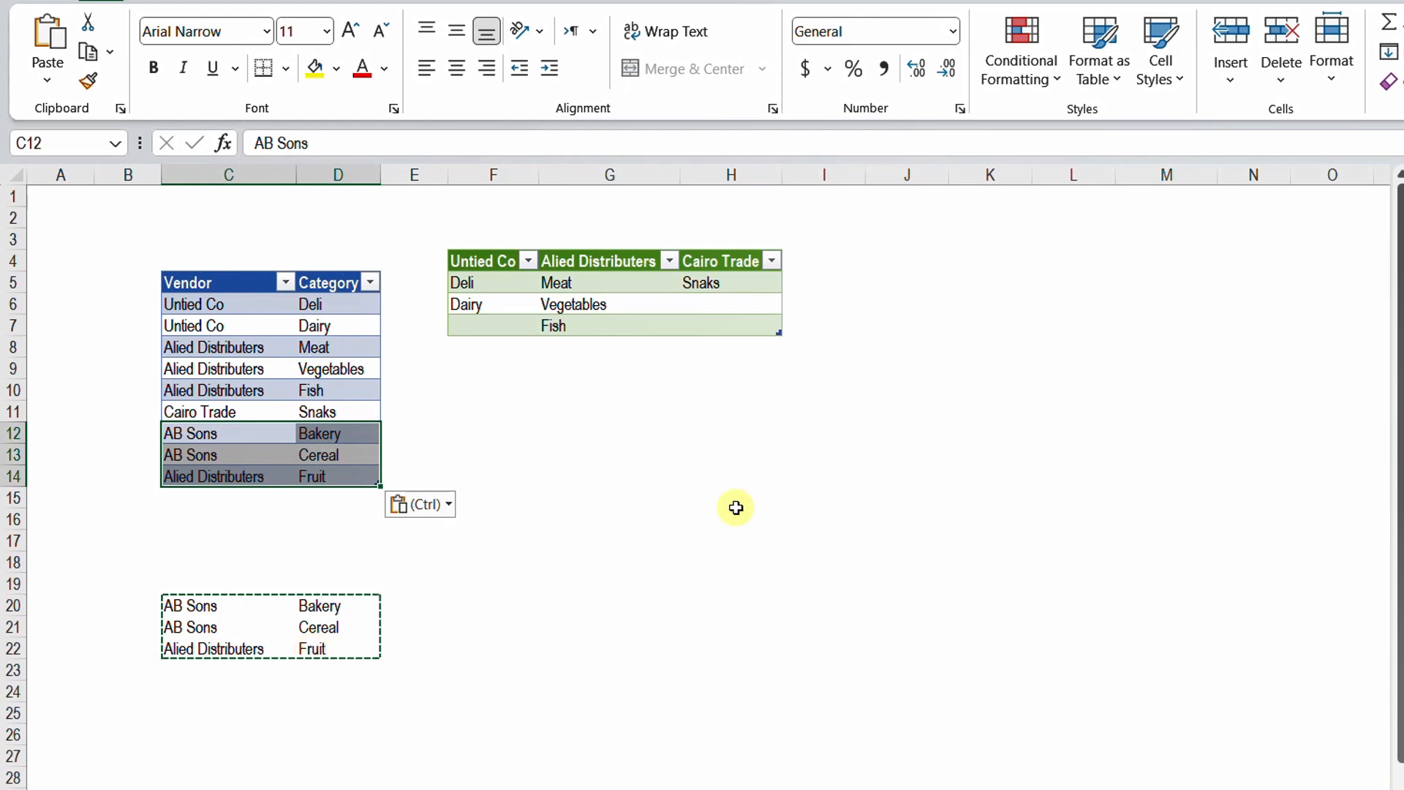
Refresh the loaded output table so it picks up the added vendor rows
{"action": "left_click", "coordinate": [621, 320]}
{"action": "right_click", "coordinate": [621, 320]}
{"action": "left_click", "coordinate": [696, 293]}
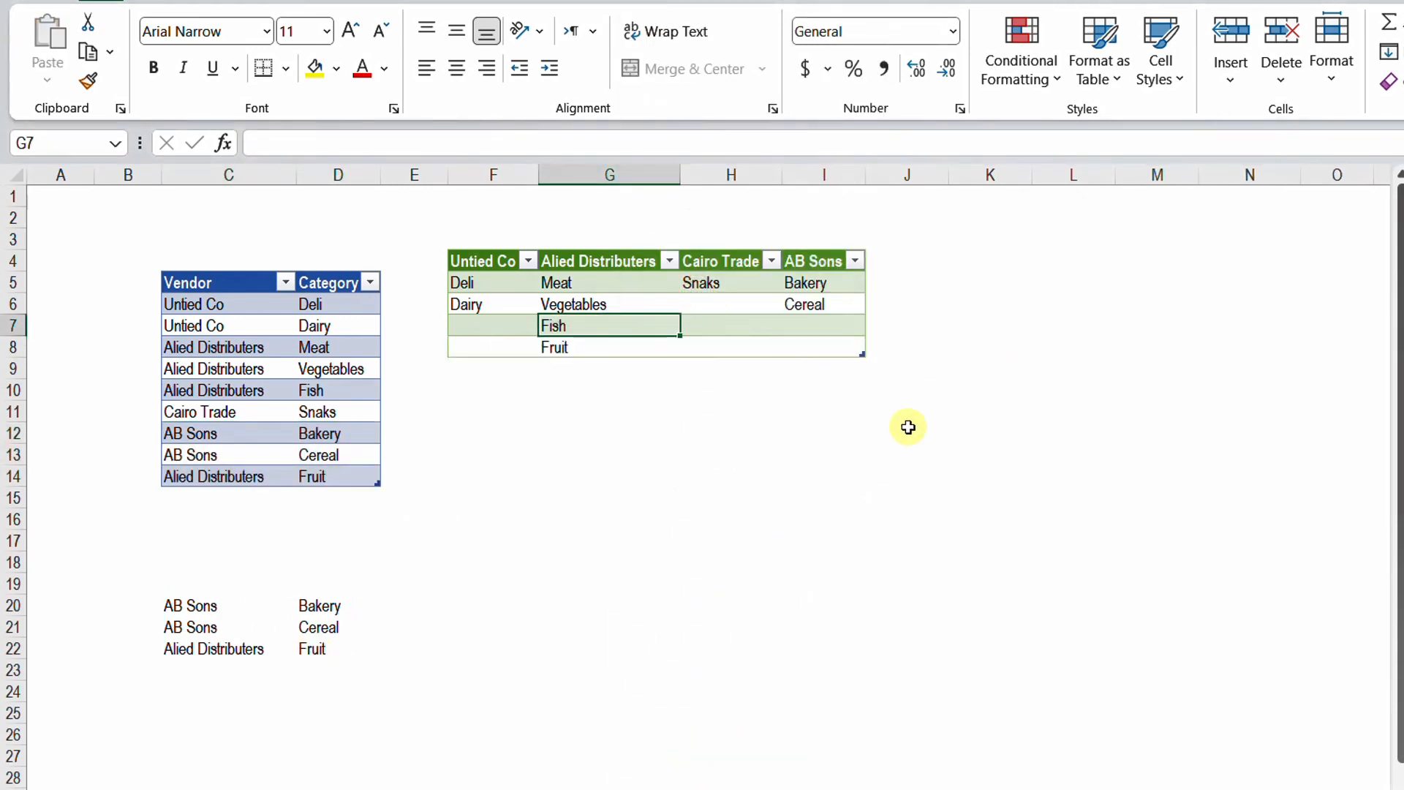
Reopen the Pivot query in the Power Query Editor and review its Source, Grouped and RebuildTable steps
{"action": "left_click", "coordinate": [934, 312]}
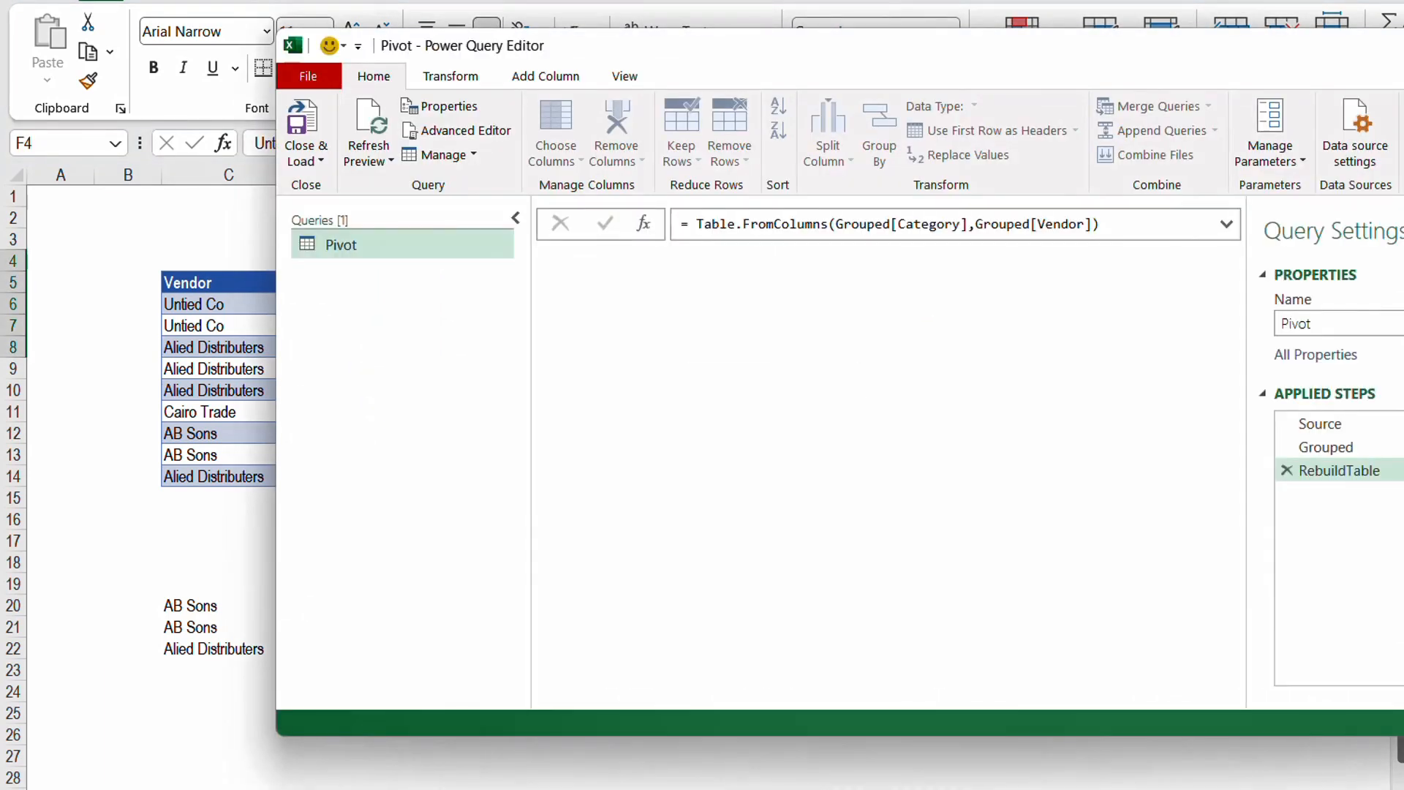
{"action": "left_click", "coordinate": [1399, 422]}
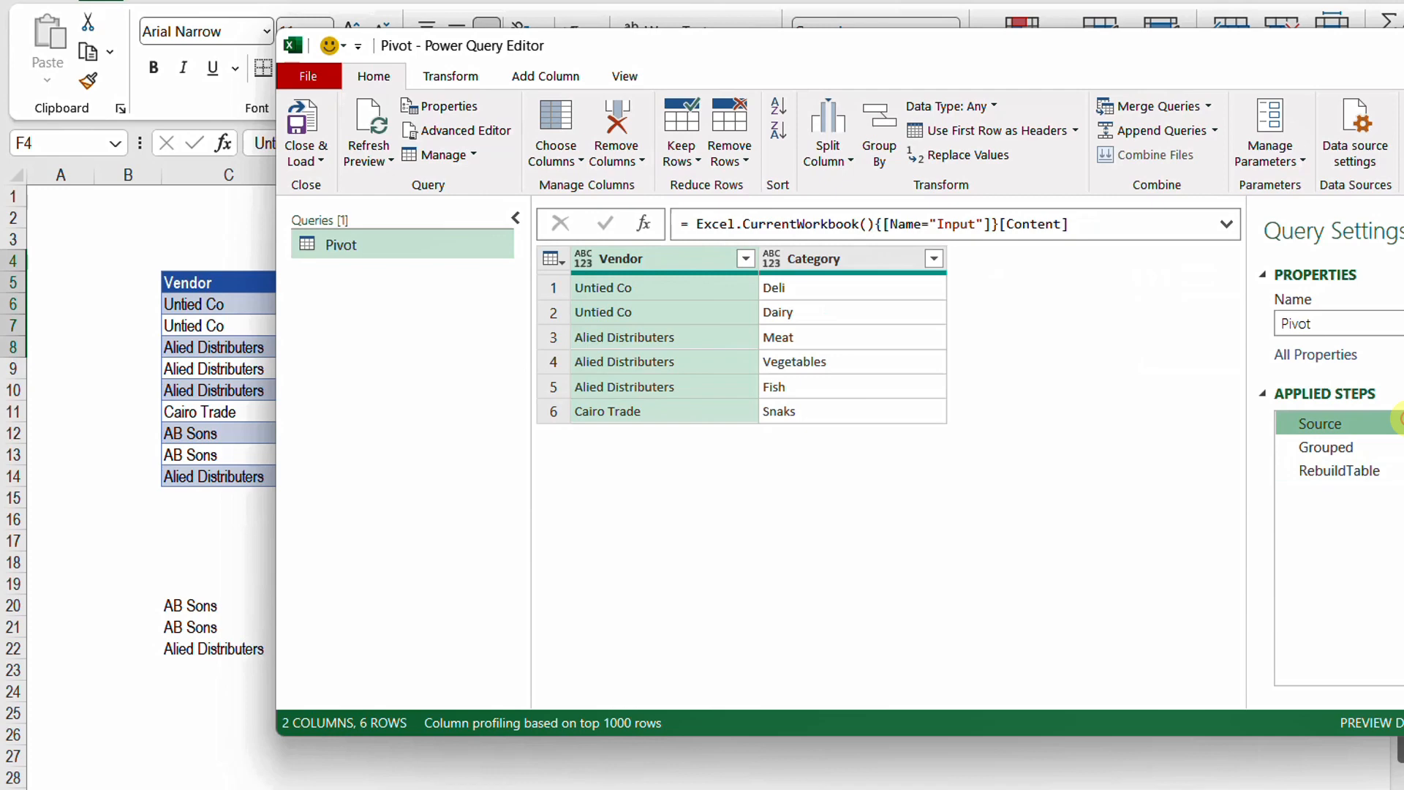
{"action": "left_click", "coordinate": [1338, 449]}
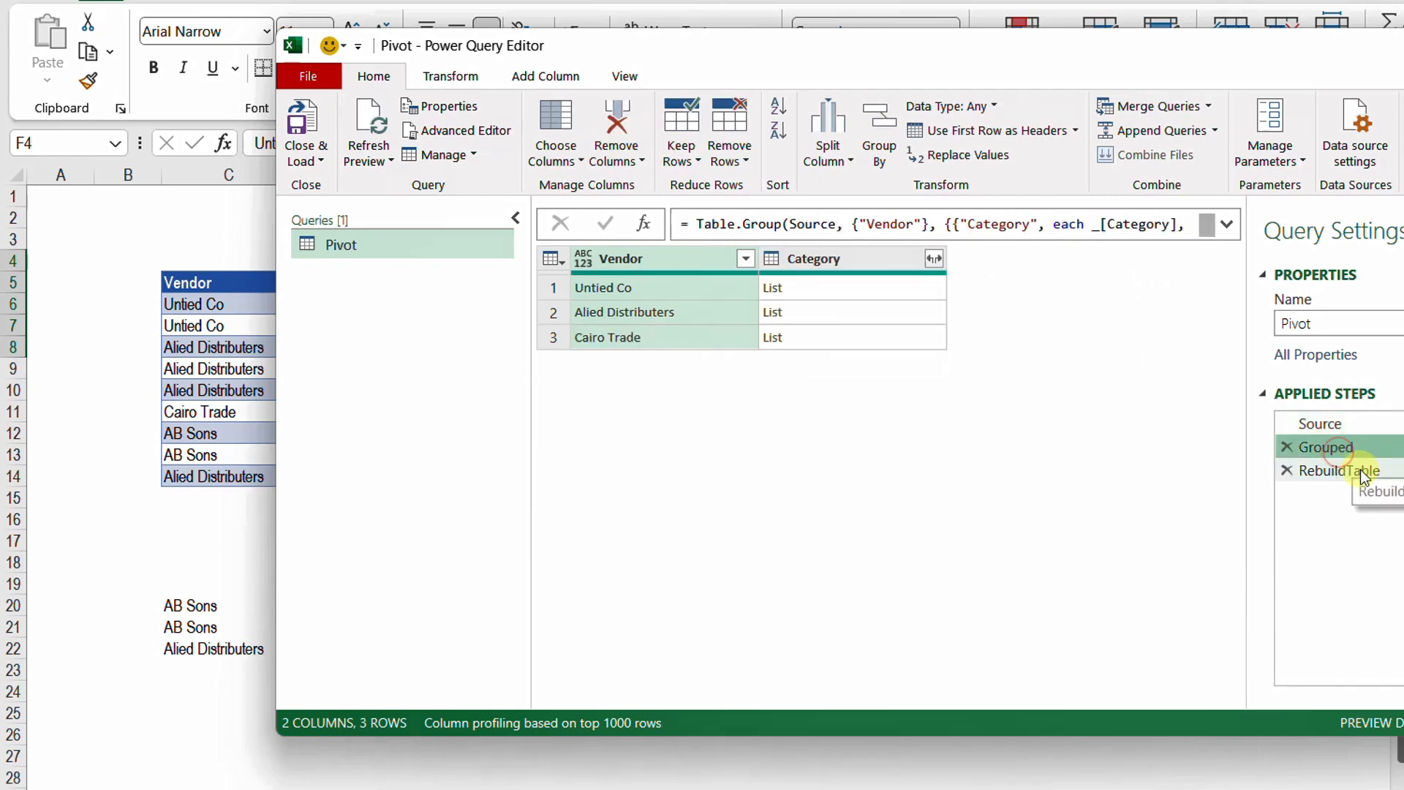
{"action": "left_click", "coordinate": [1358, 472]}
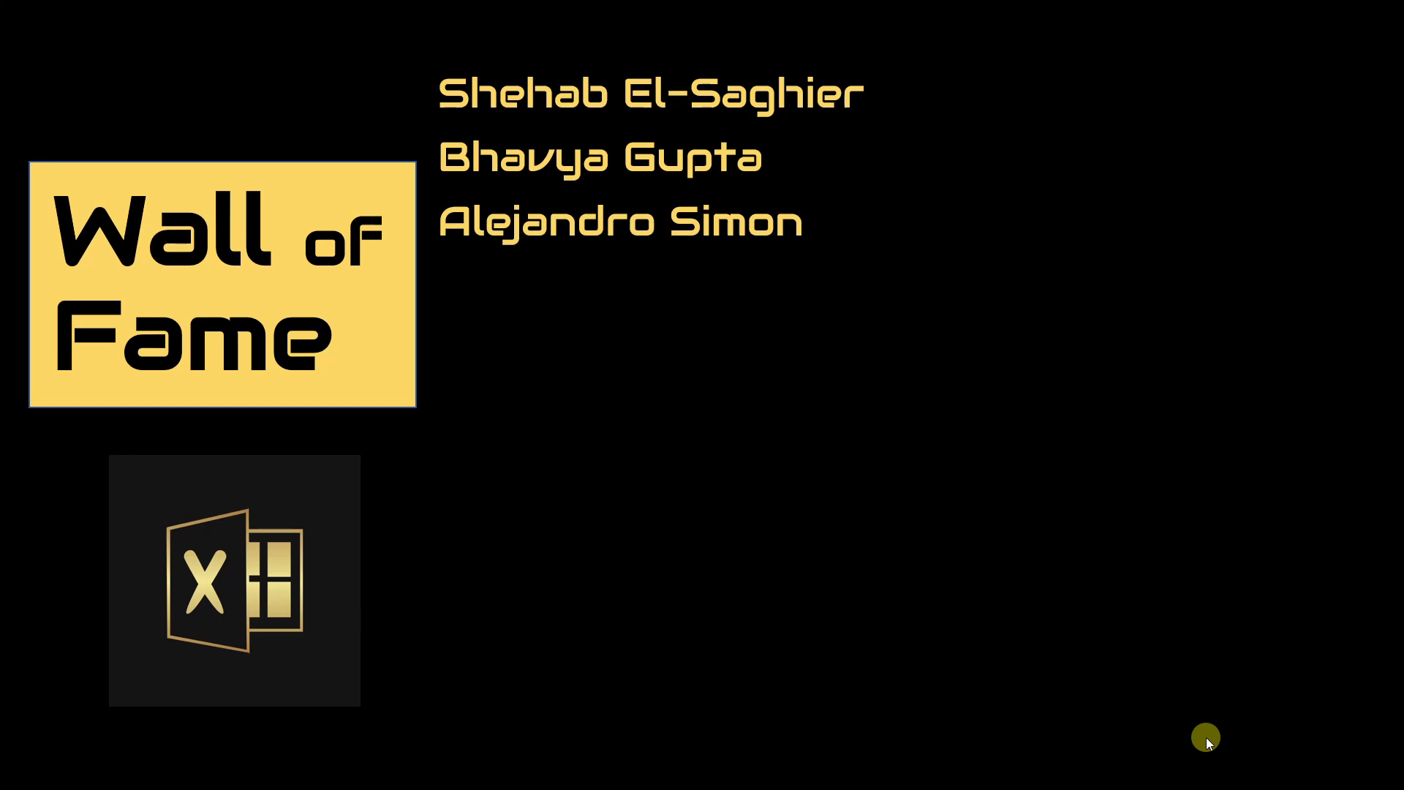
{"action": "left_click", "coordinate": [1205, 740]}
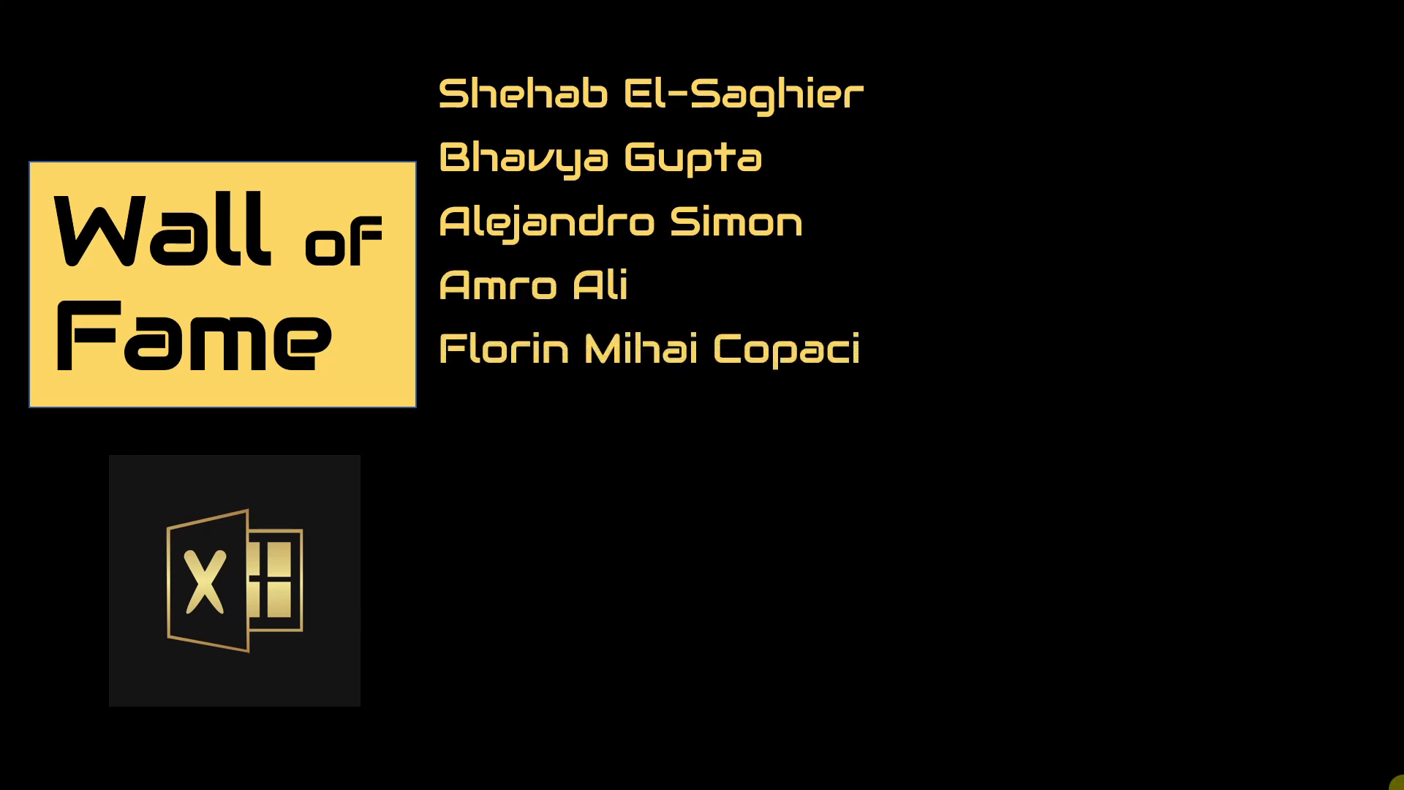
{"action": "left_click", "coordinate": [1206, 740]}
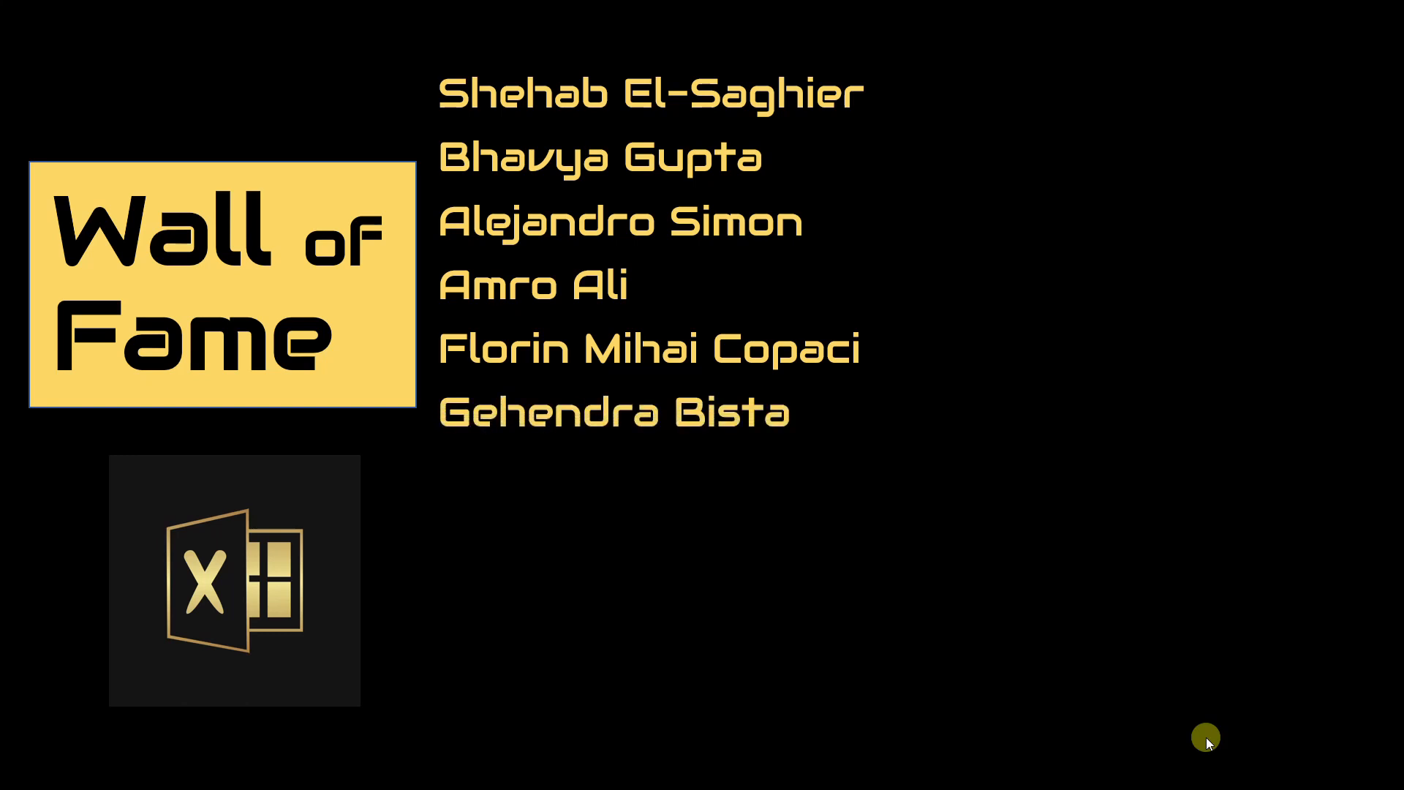
{"action": "left_click", "coordinate": [1206, 739]}
{"action": "left_click", "coordinate": [1207, 738]}
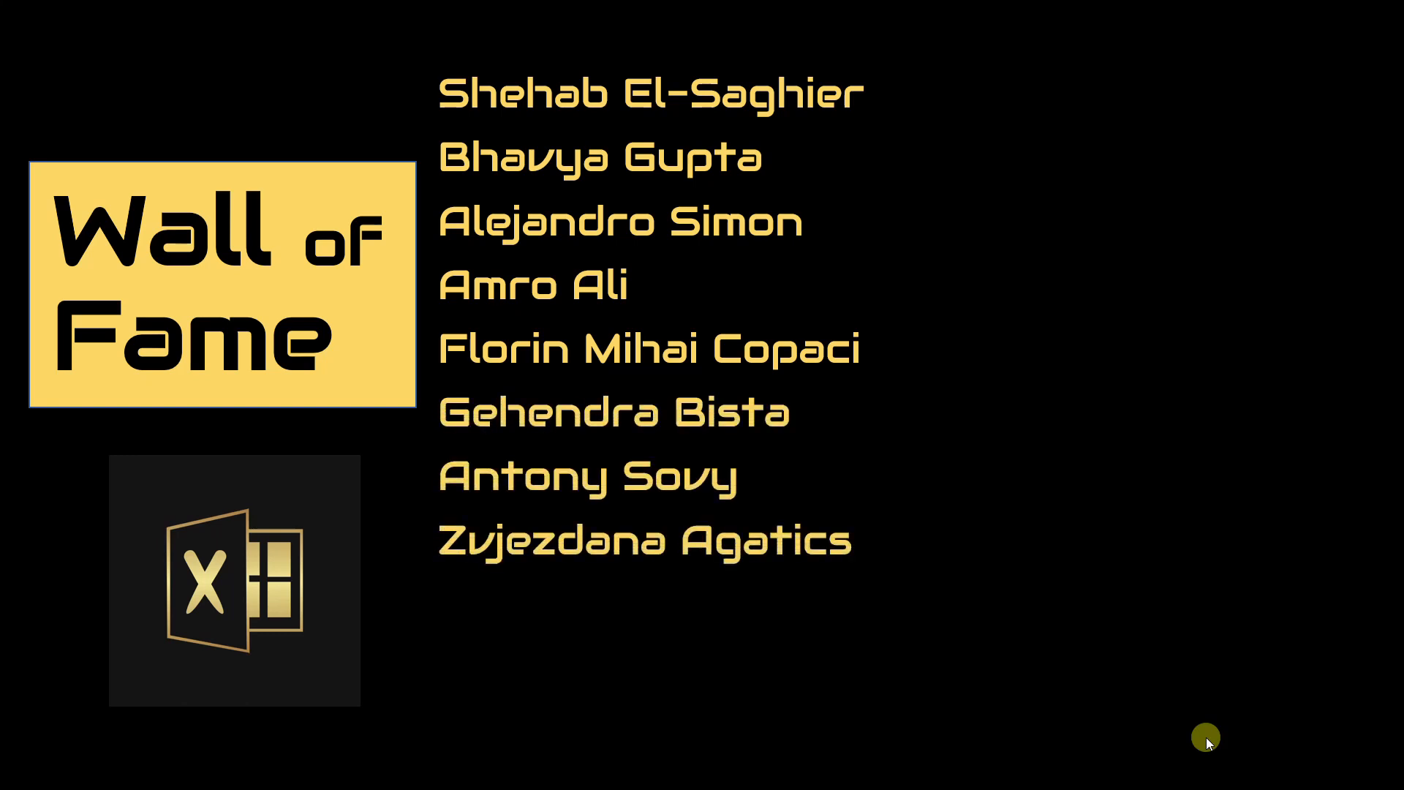
{"action": "left_click", "coordinate": [1206, 740]}
{"action": "left_click", "coordinate": [1207, 740]}
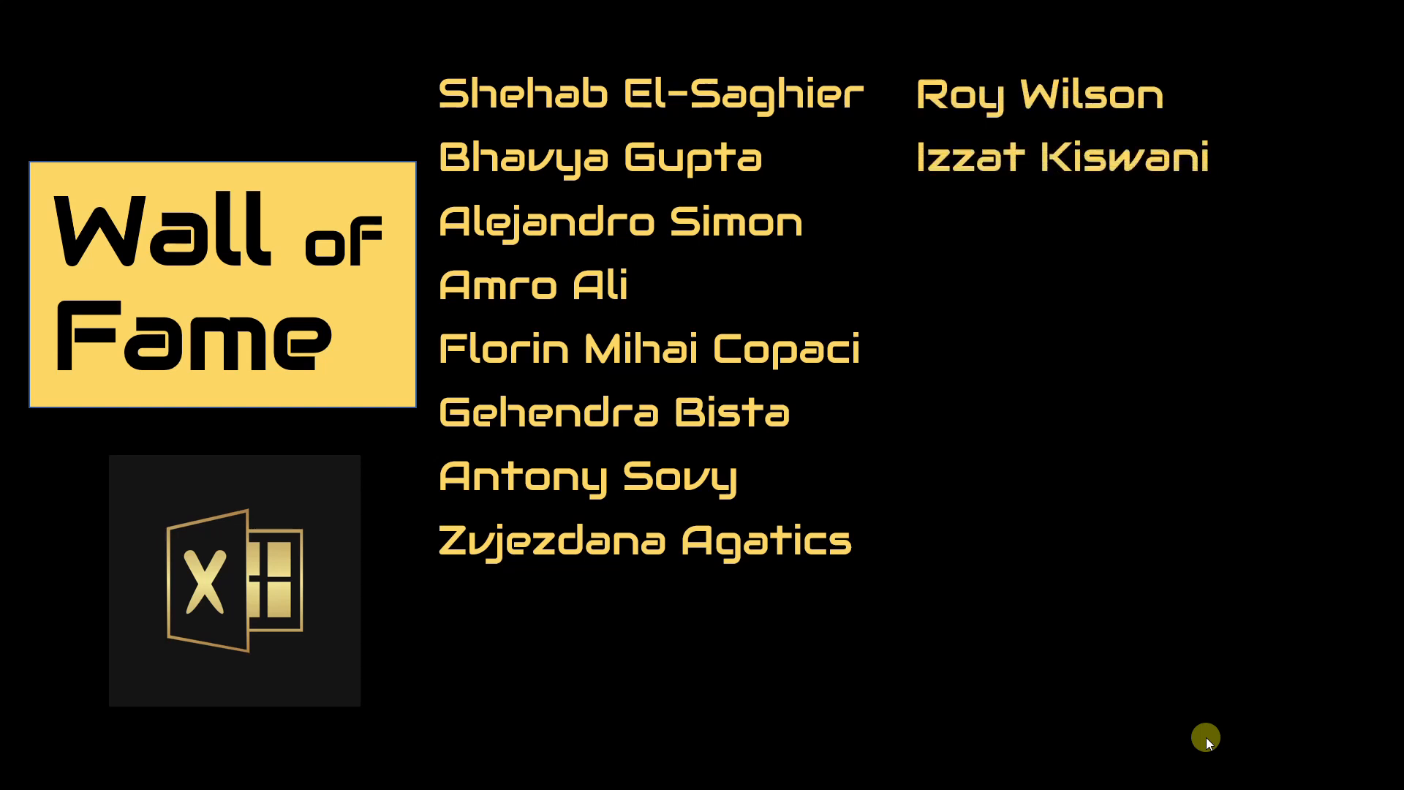
{"action": "left_click", "coordinate": [1207, 740]}
{"action": "left_click", "coordinate": [1206, 740]}
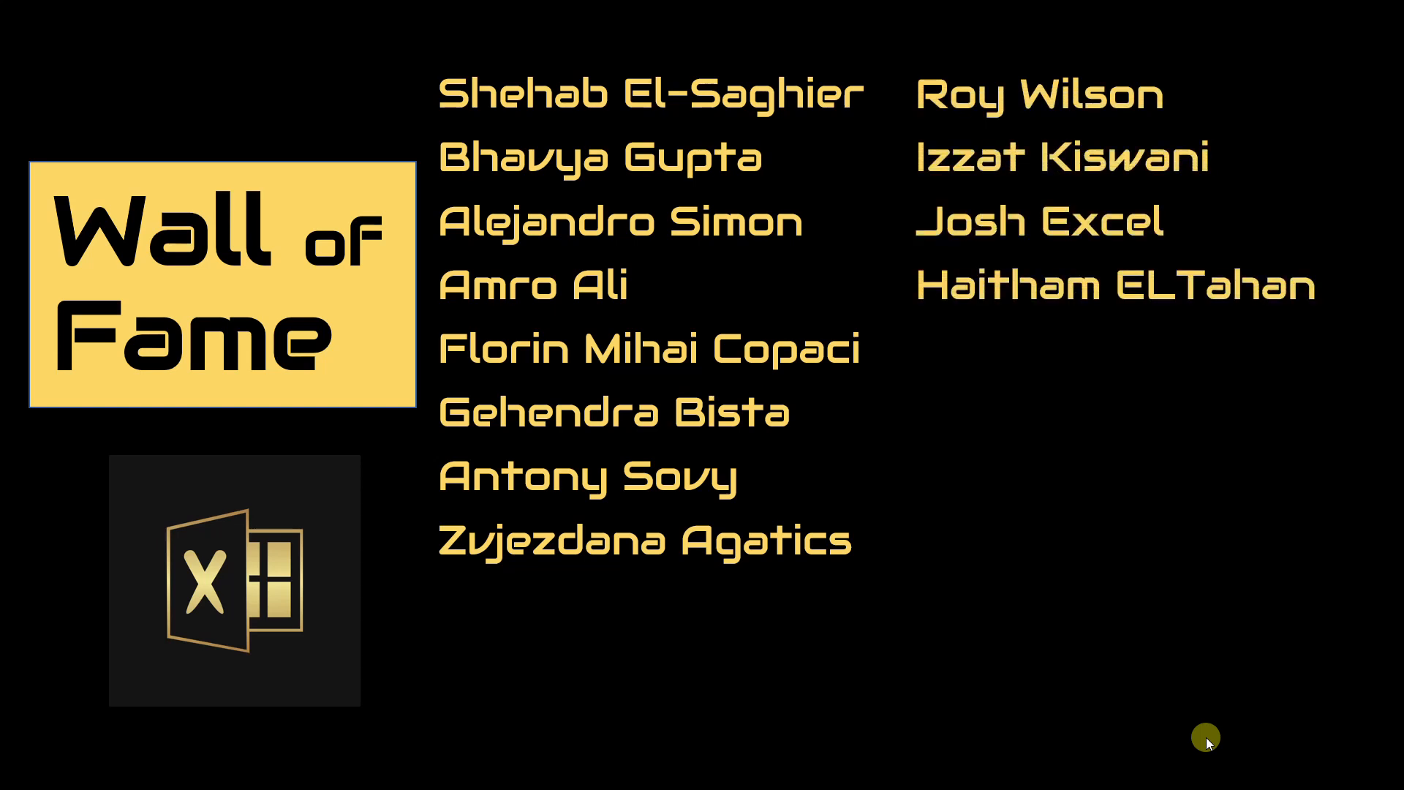
{"action": "left_click", "coordinate": [1207, 740]}
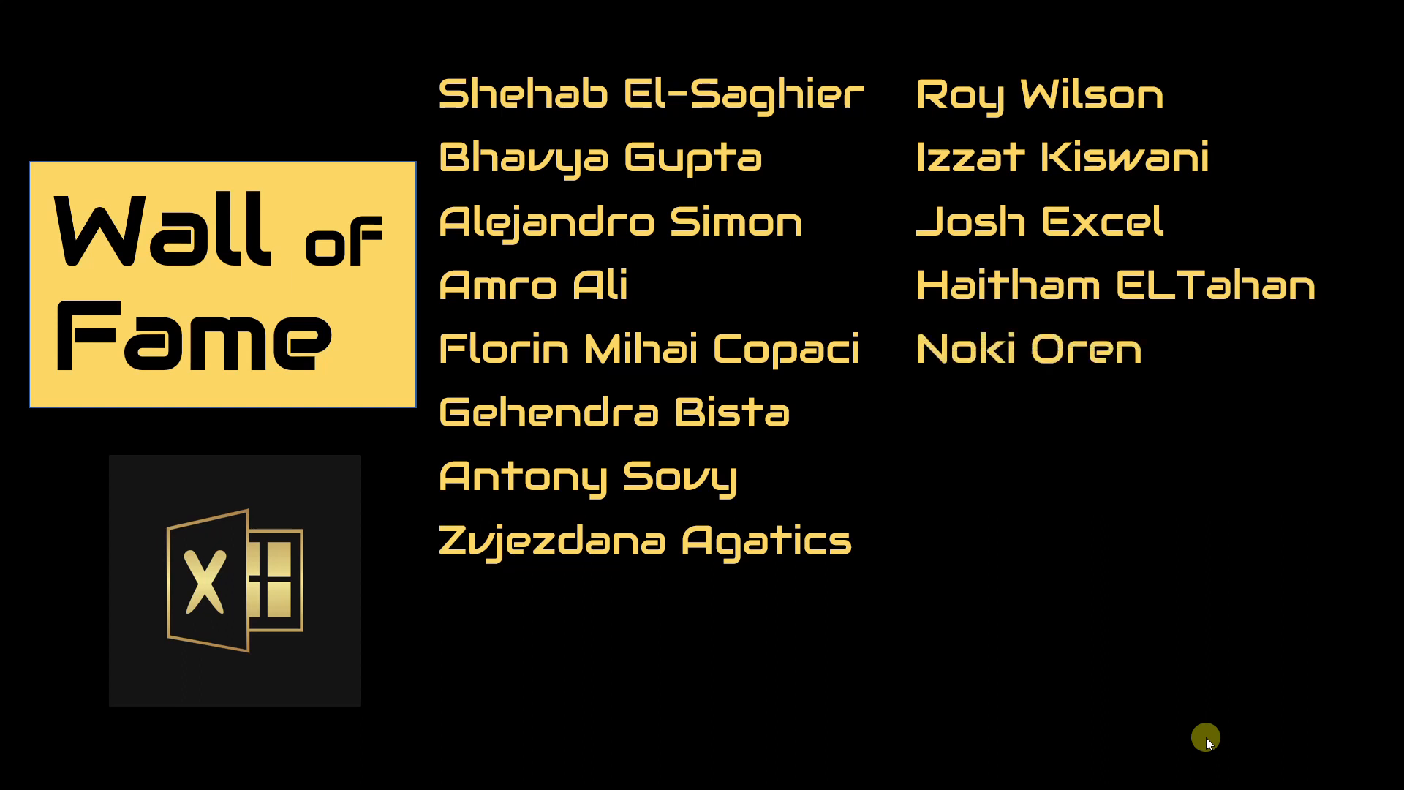
{"action": "left_click", "coordinate": [1206, 740]}
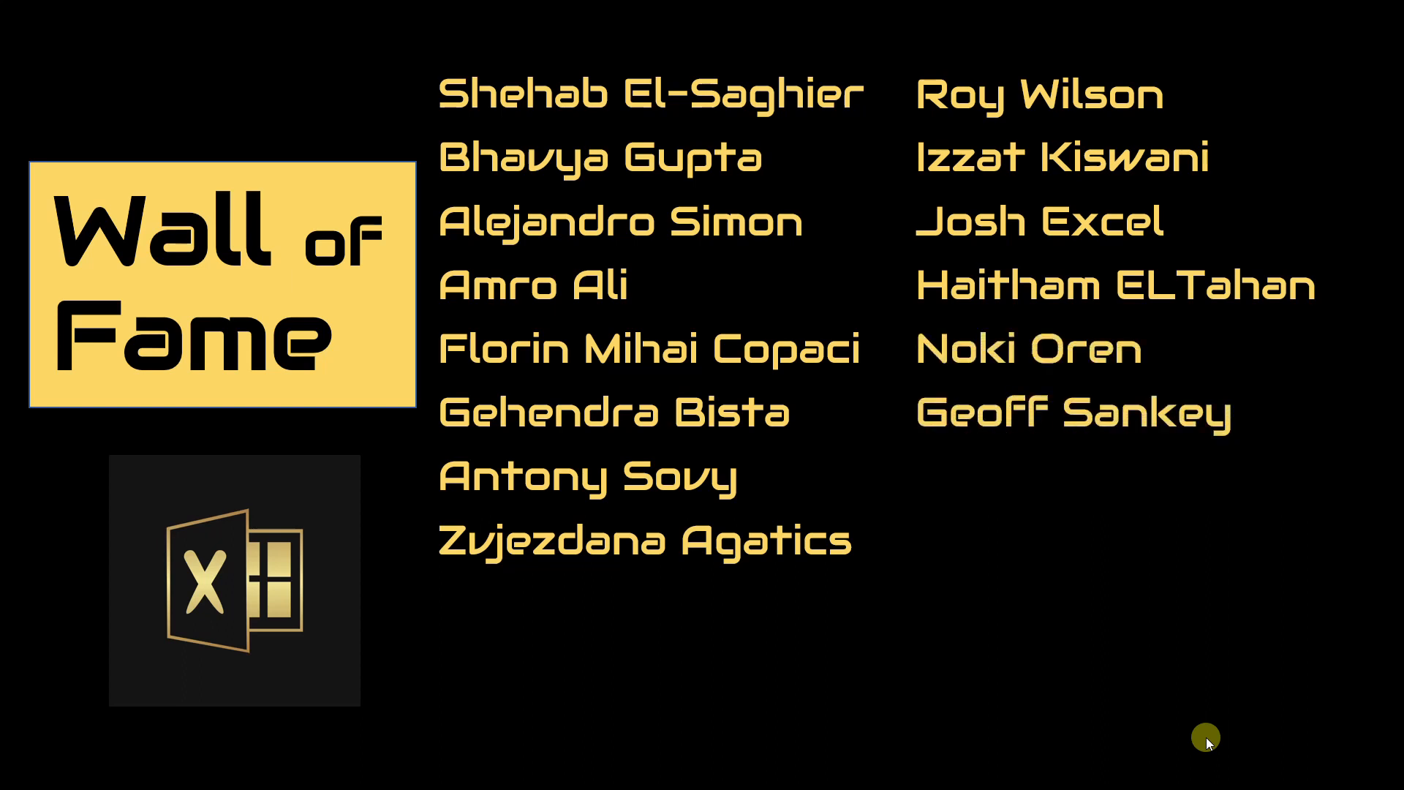